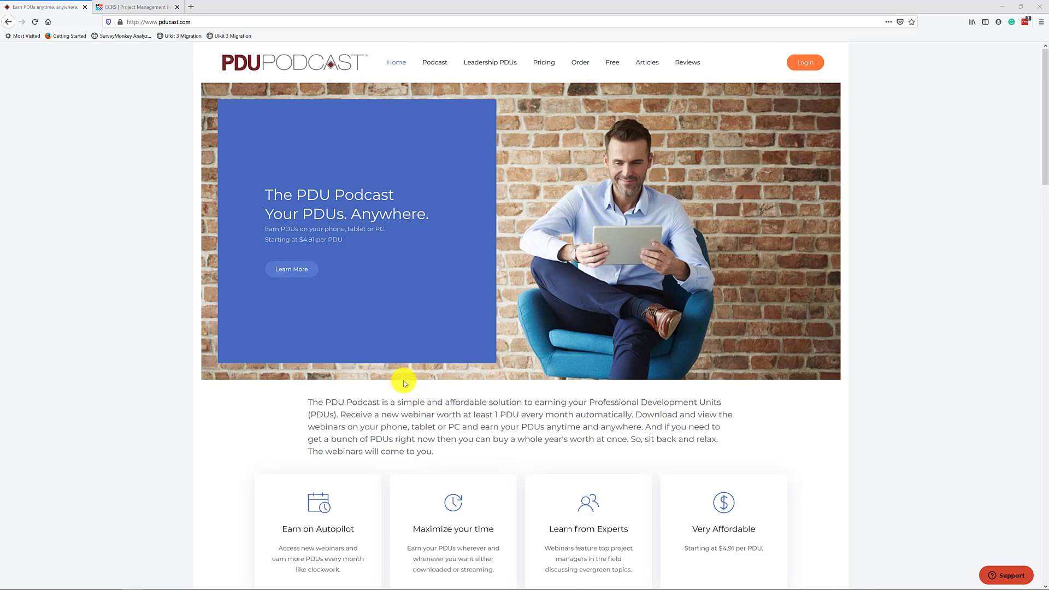
# - Bring up the Podcast dropdown in pducast.com's top navigation
pyautogui.moveTo(435, 65)
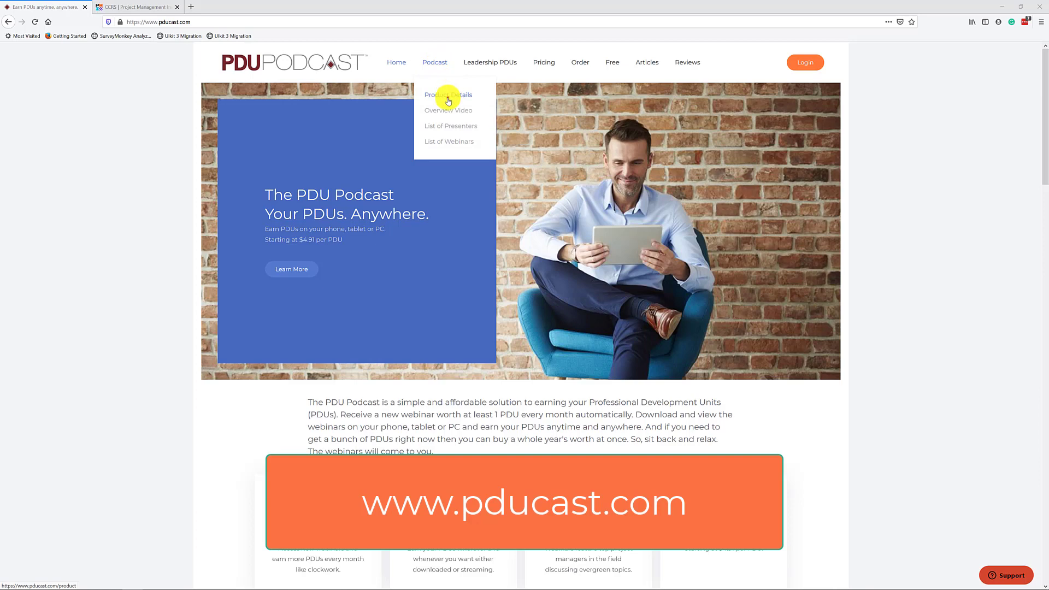
# - Go to the Podcast Product Details page and scroll down to the Webinar PDU Values spreadsheet
pyautogui.click(449, 97)
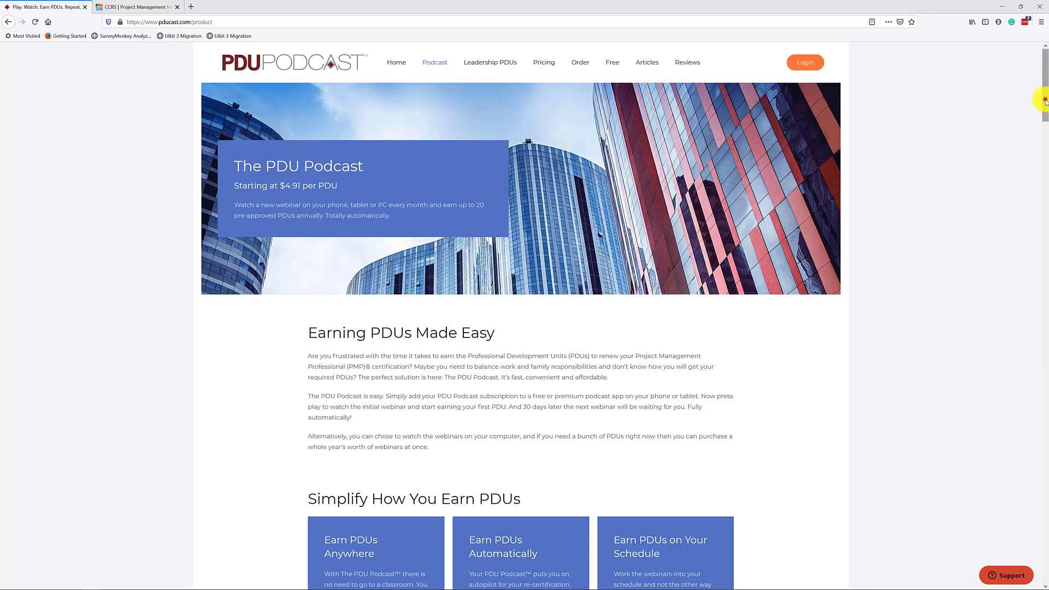
pyautogui.moveTo(1045, 101); pyautogui.dragTo(1044, 447)
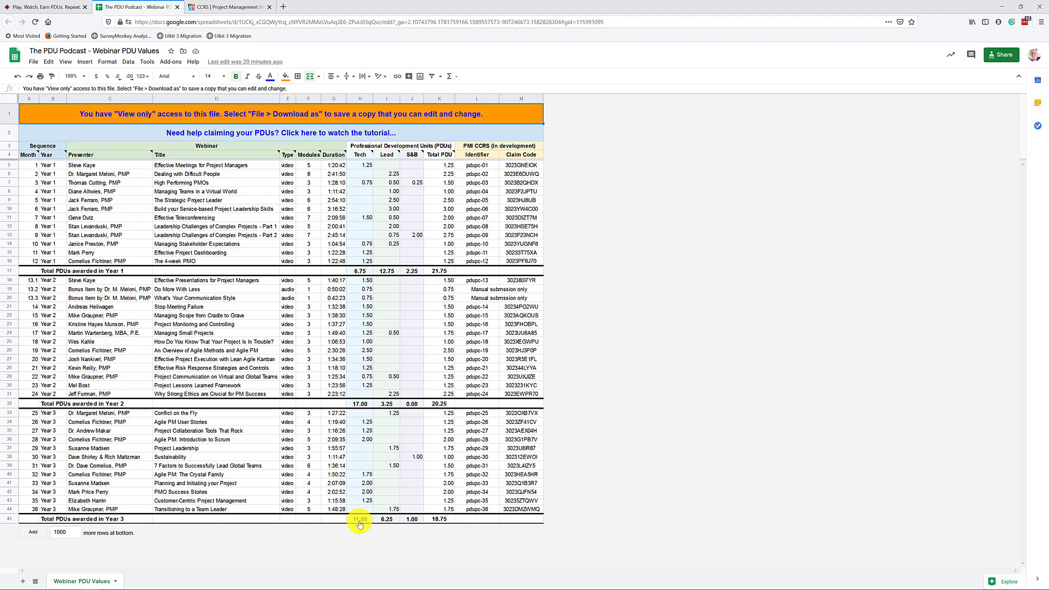
# - Zoom in twice and inspect columns L–M: identifier pdupc-01 and its claim code
pyautogui.hotkey('ctrl', '+')
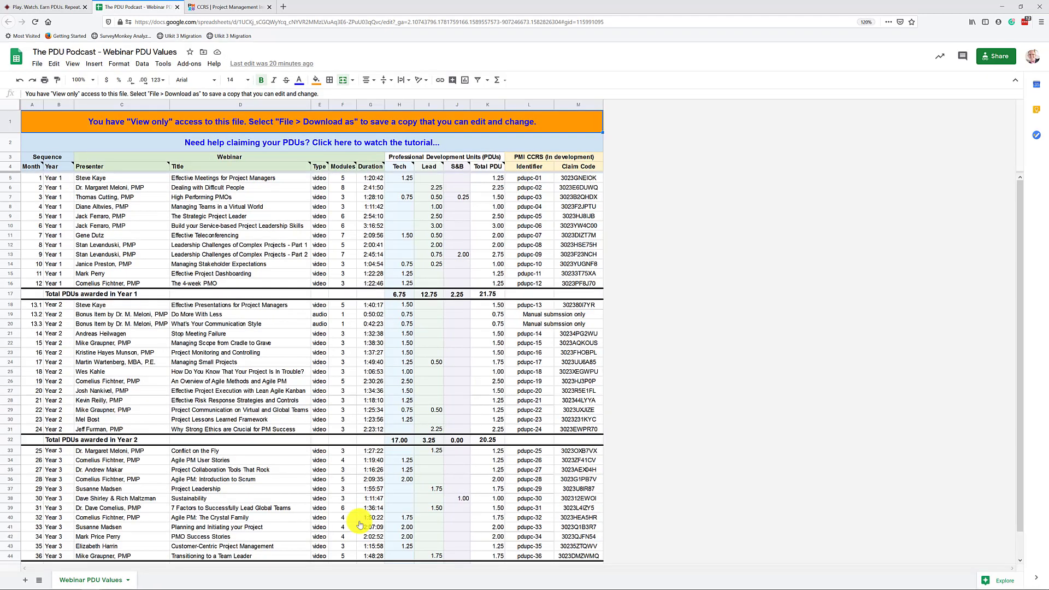
pyautogui.hotkey('ctrl', '+')
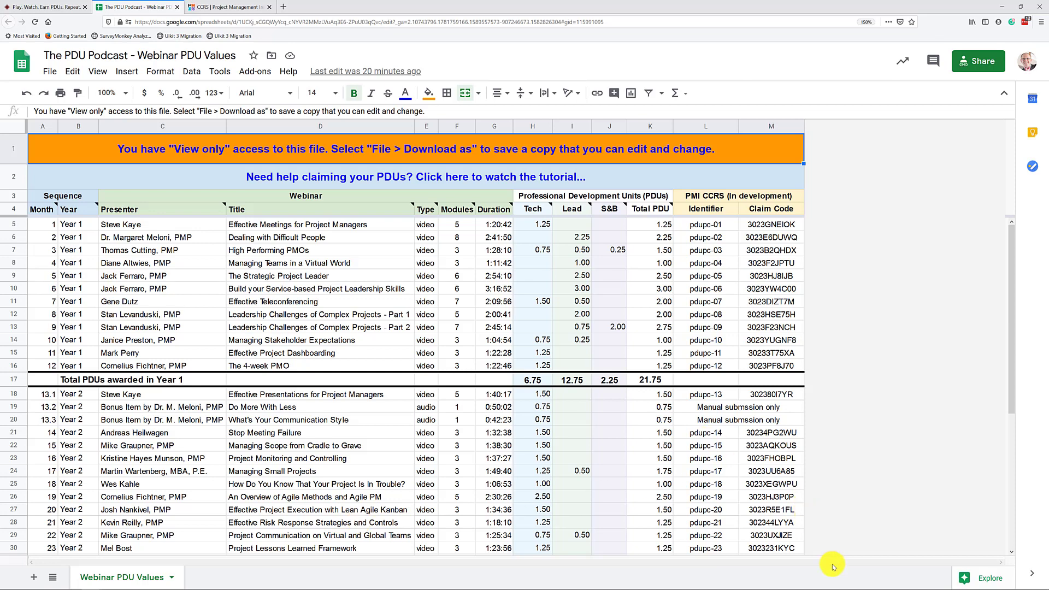
pyautogui.click(708, 130)
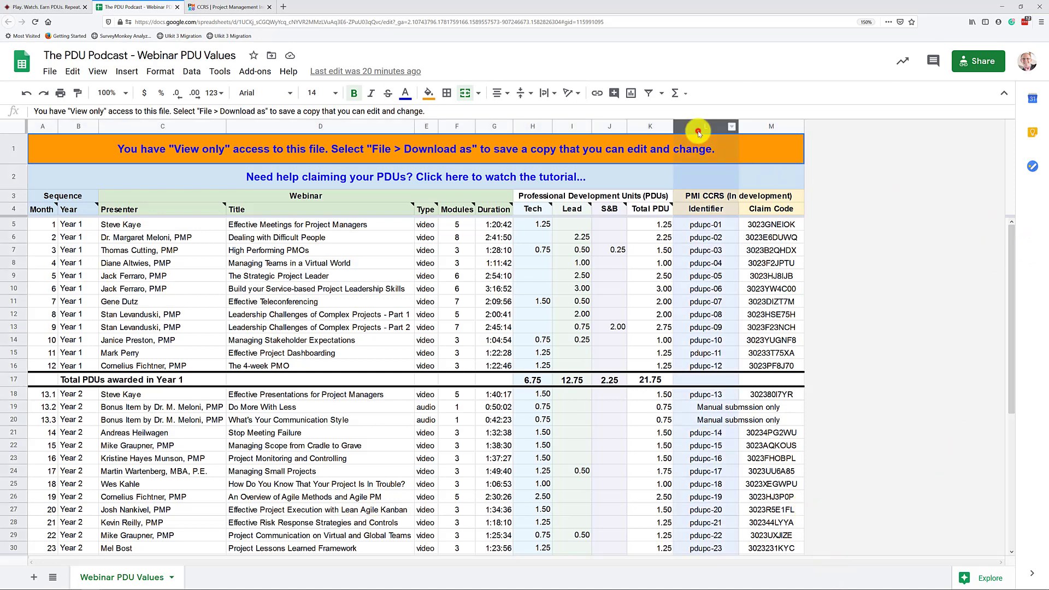
pyautogui.moveTo(713, 131); pyautogui.dragTo(831, 129)
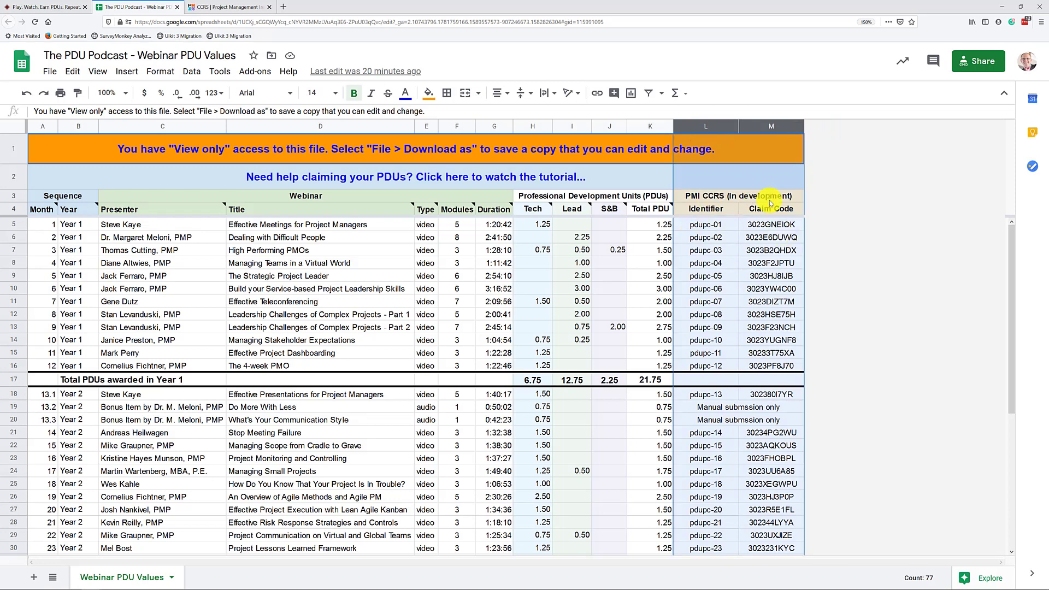
pyautogui.click(708, 127)
pyautogui.click(700, 225)
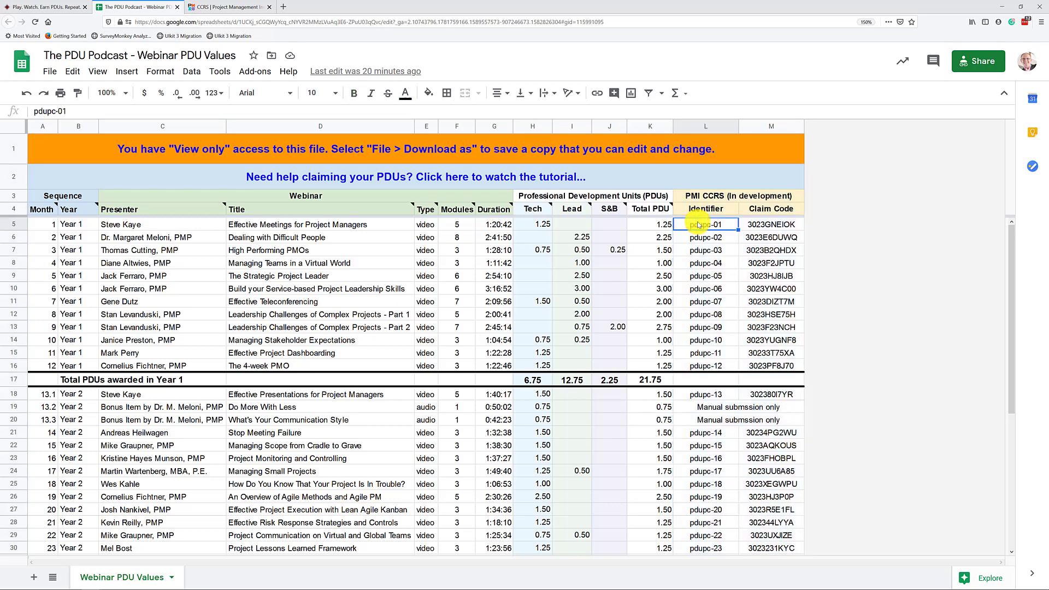
pyautogui.click(763, 229)
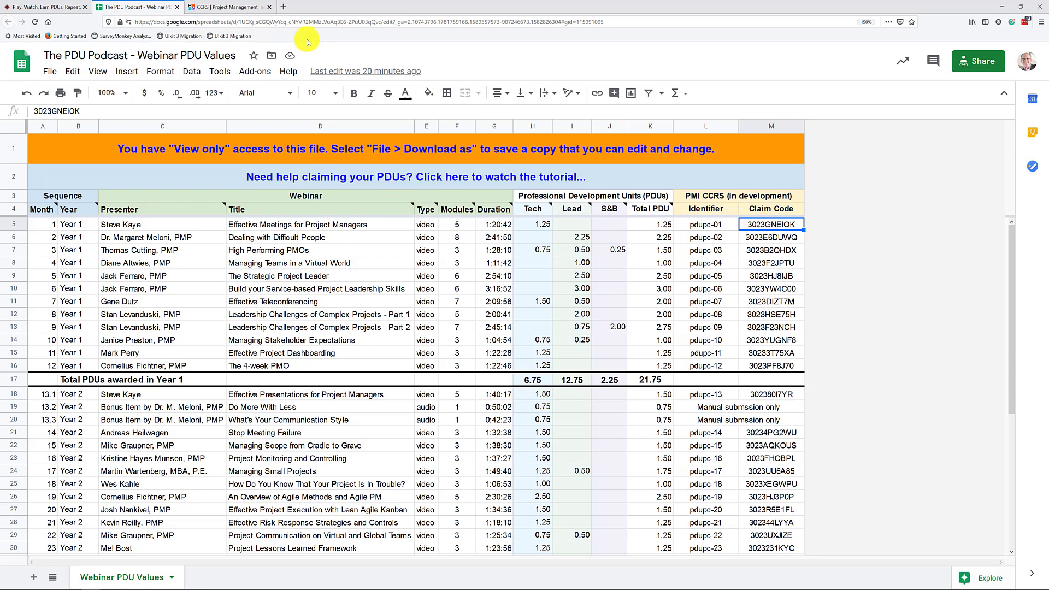
# - In PMI CCRS go to PDUs > Report PDUs, then return to the Google Sheets spreadsheet
pyautogui.click(218, 8)
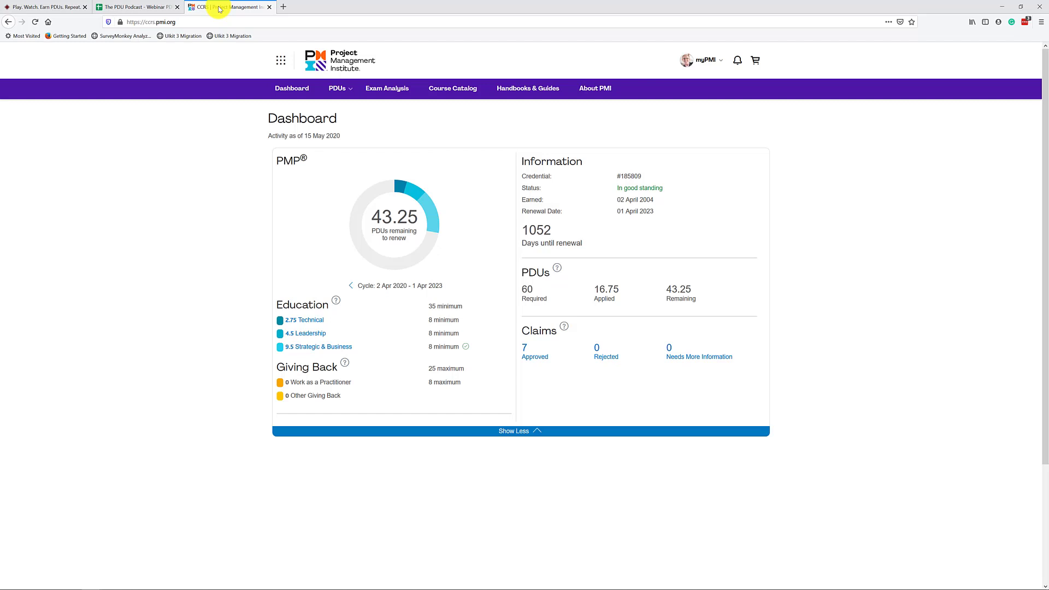
pyautogui.click(340, 90)
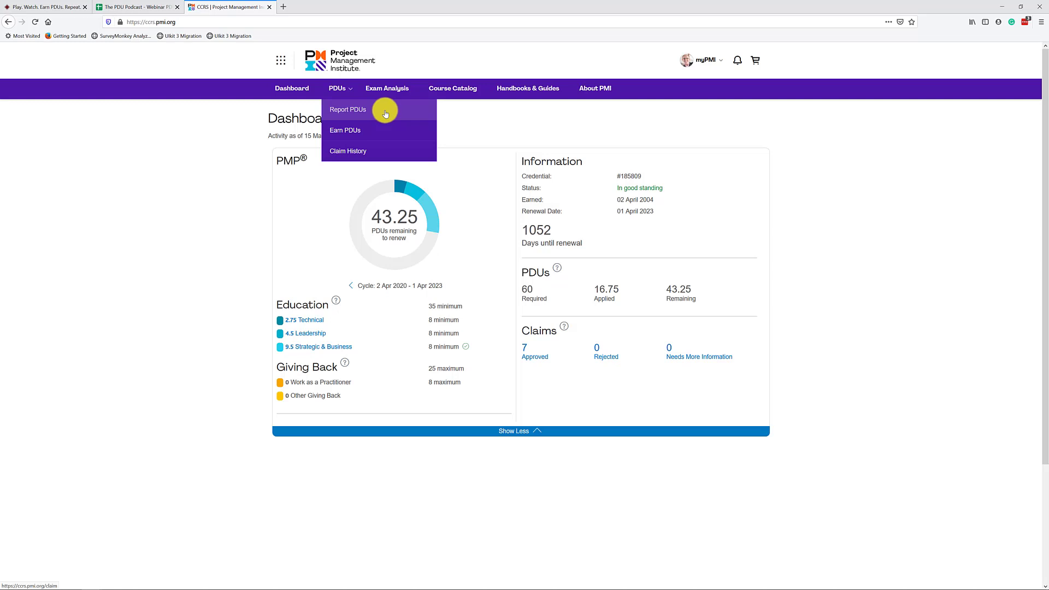
pyautogui.click(387, 113)
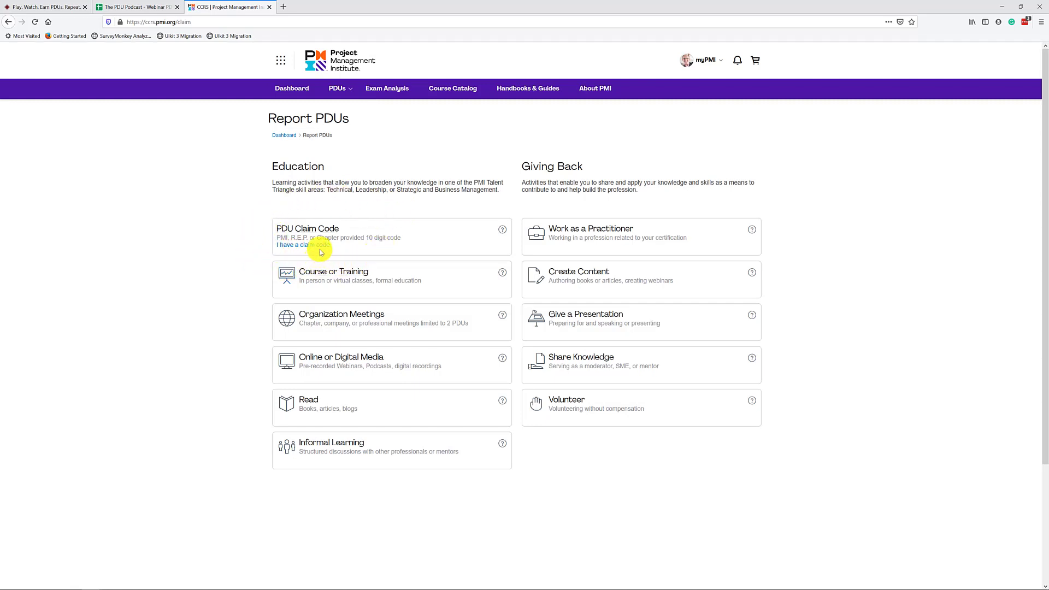
pyautogui.click(139, 7)
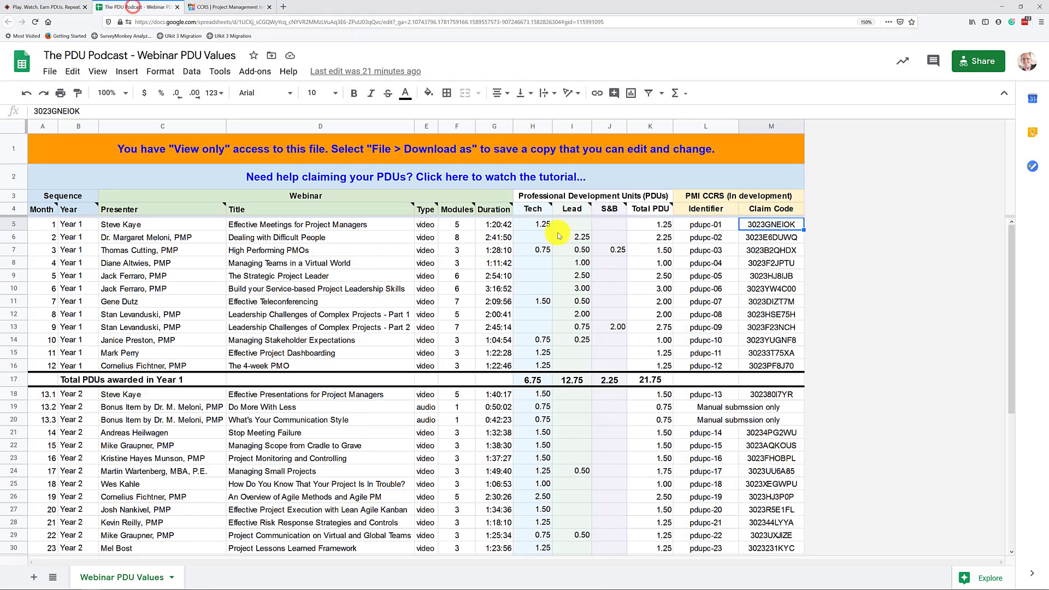
# - Select cell M7, the claim code for the High Performing PMOs webinar
pyautogui.click(766, 127)
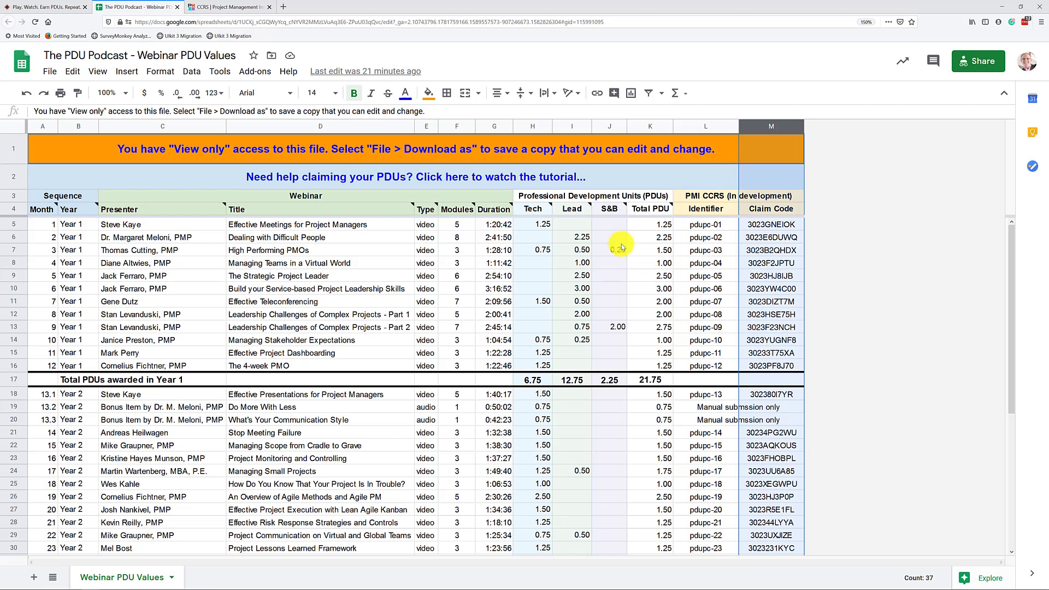
pyautogui.click(13, 250)
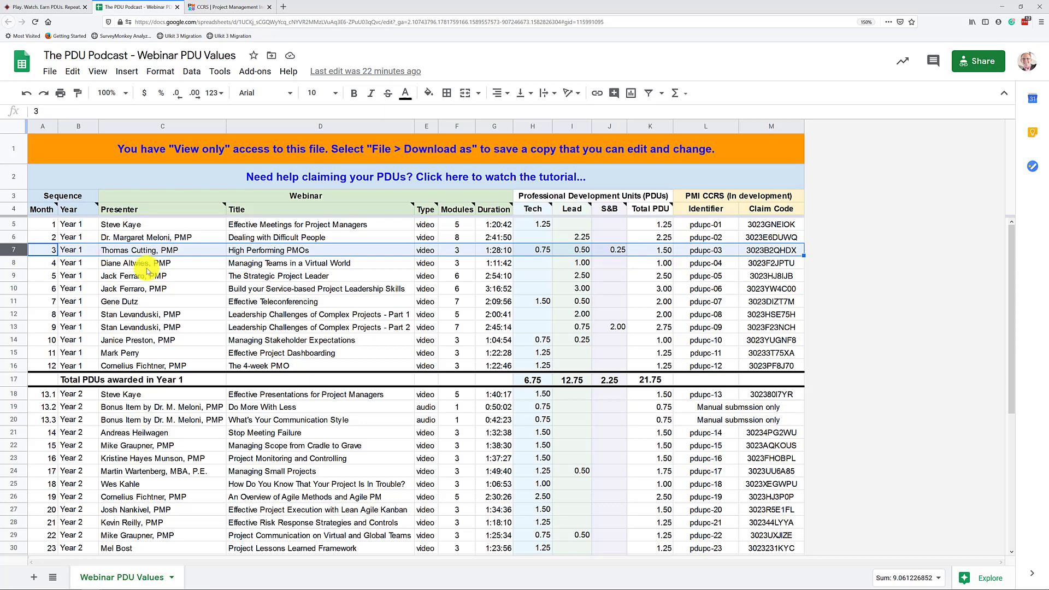
pyautogui.click(748, 247)
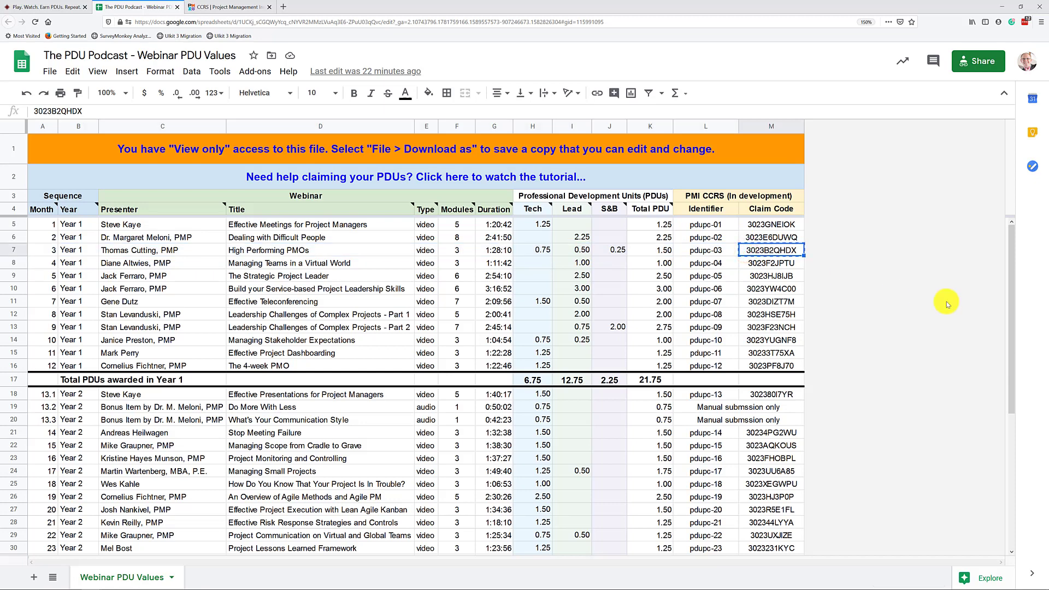
# - Paste the High Performing PMOs claim code under 'I have a claim code' and apply it
pyautogui.click(224, 7)
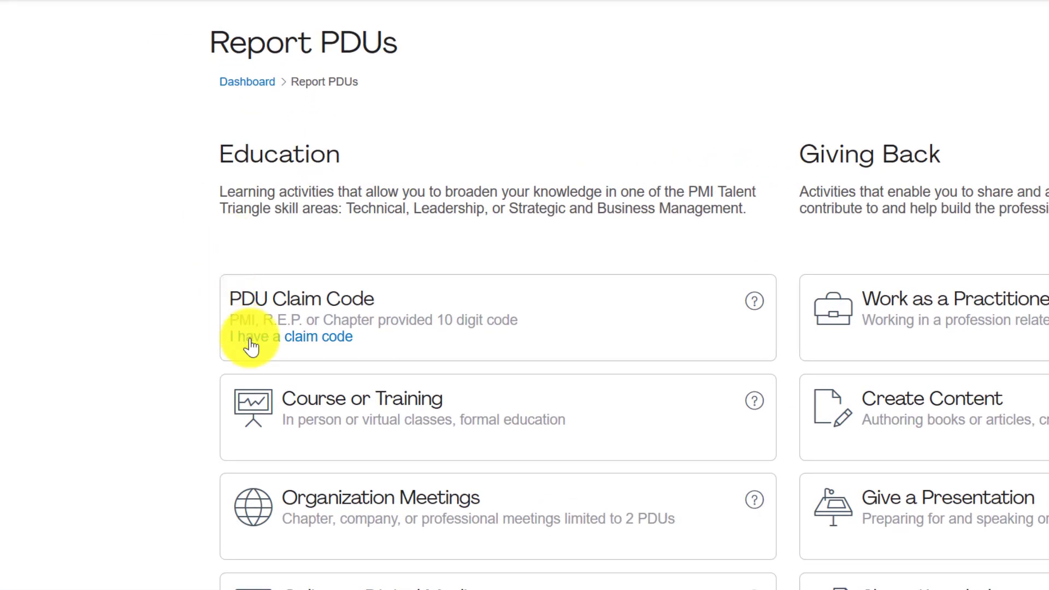
pyautogui.click(283, 339)
pyautogui.click(283, 339)
pyautogui.write('3023B2QHDX')
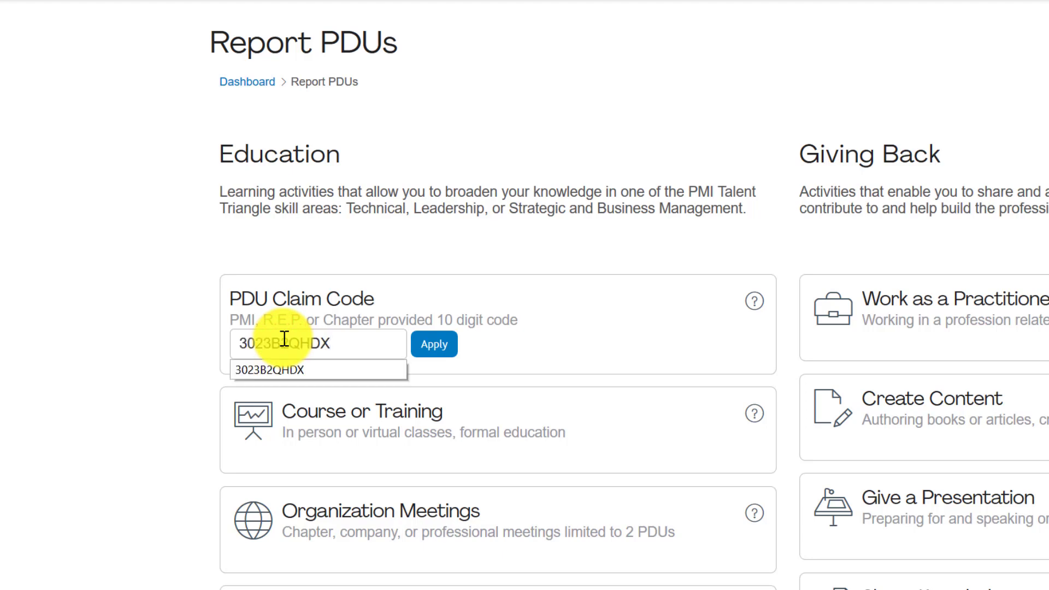
pyautogui.click(518, 351)
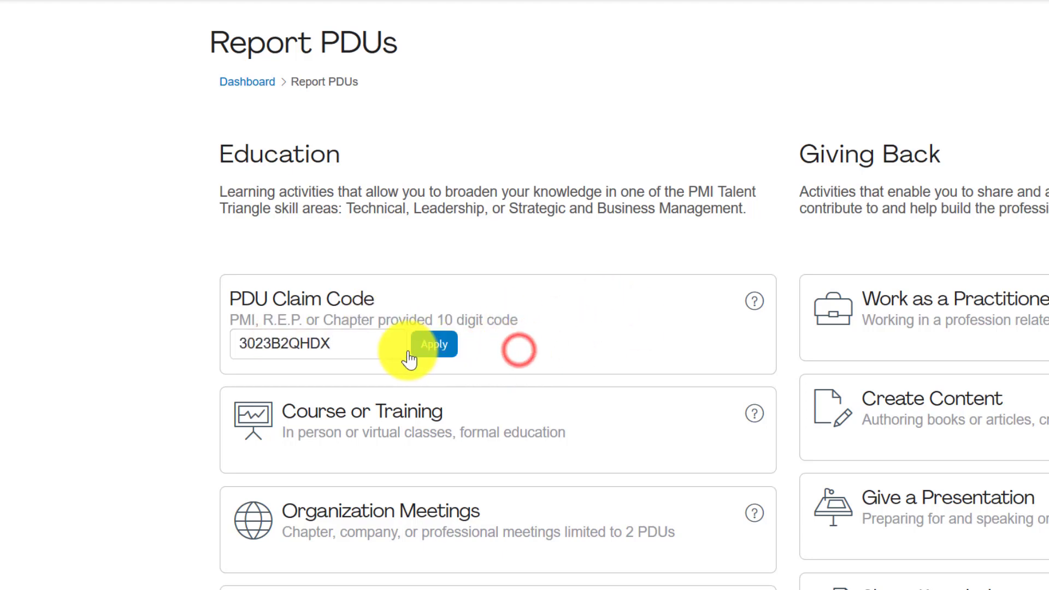
pyautogui.click(445, 349)
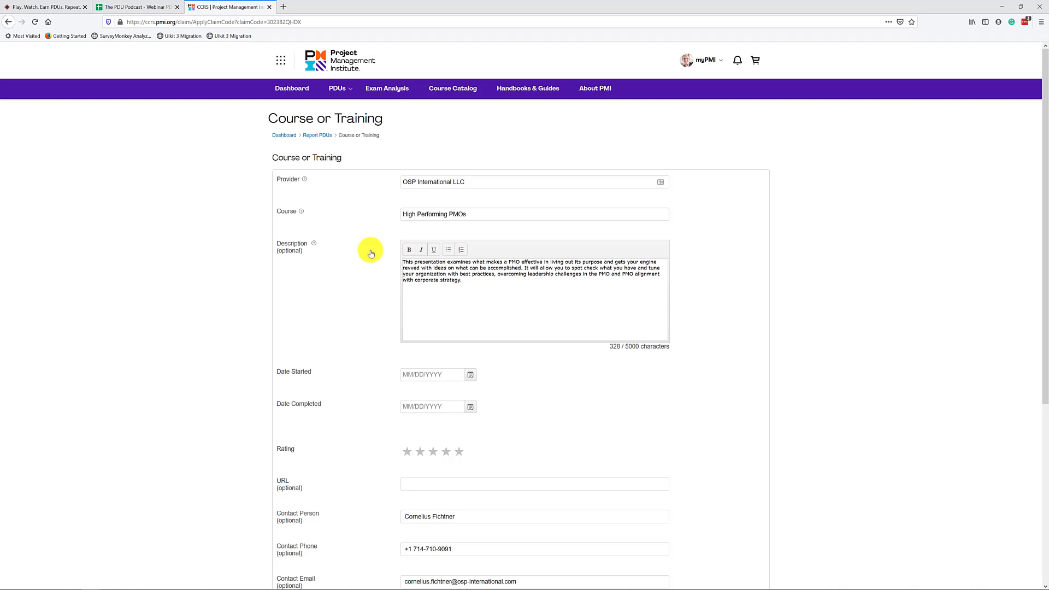
pyautogui.click(512, 182)
# - Set both the start and completion dates to 05/14/2020
pyautogui.scroll(-3, 547, 429)
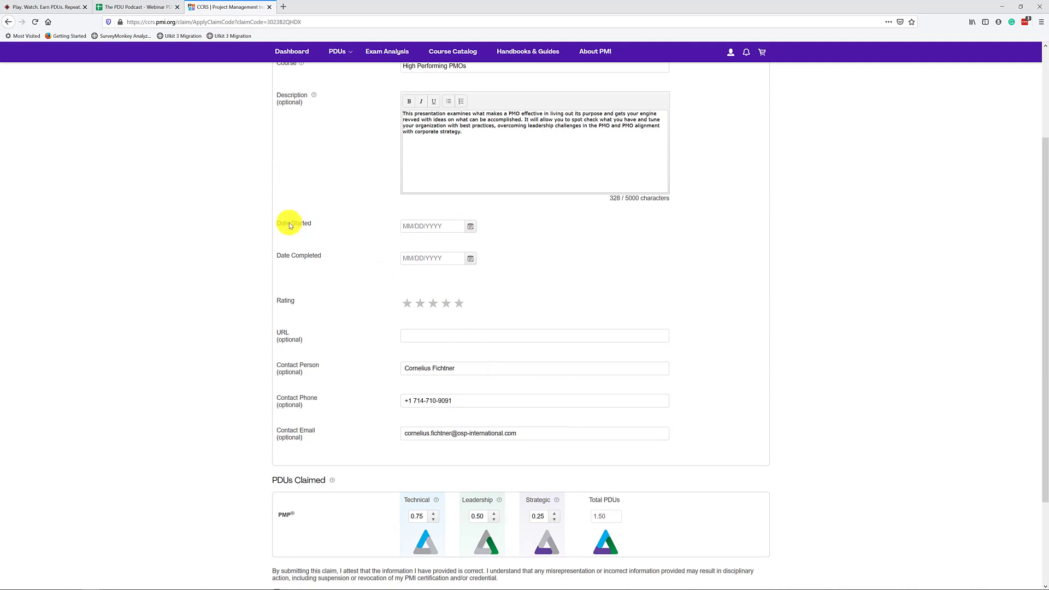
pyautogui.click(470, 227)
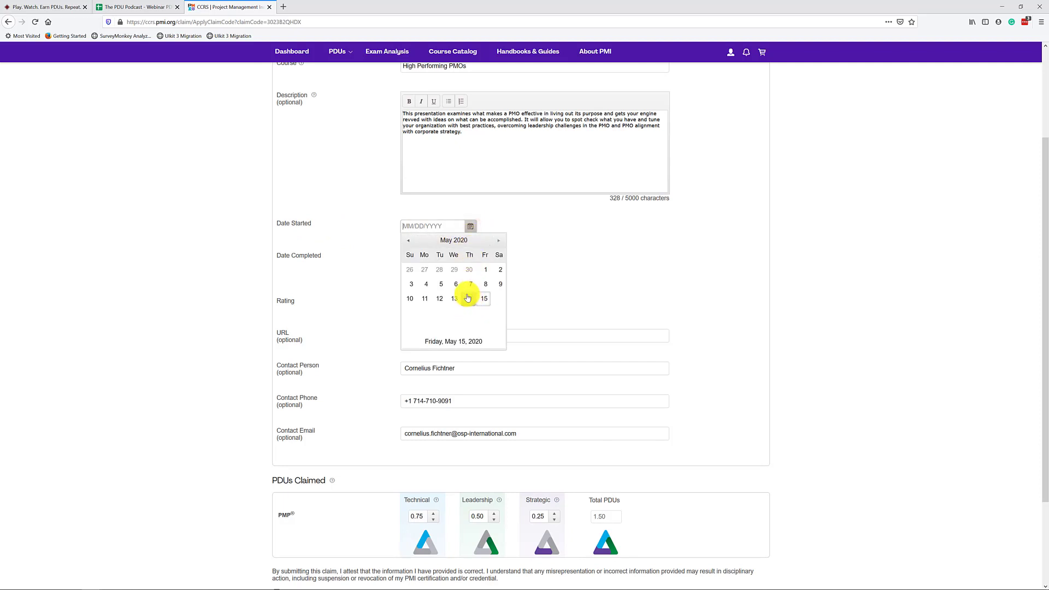
pyautogui.click(469, 298)
pyautogui.click(470, 264)
pyautogui.click(470, 331)
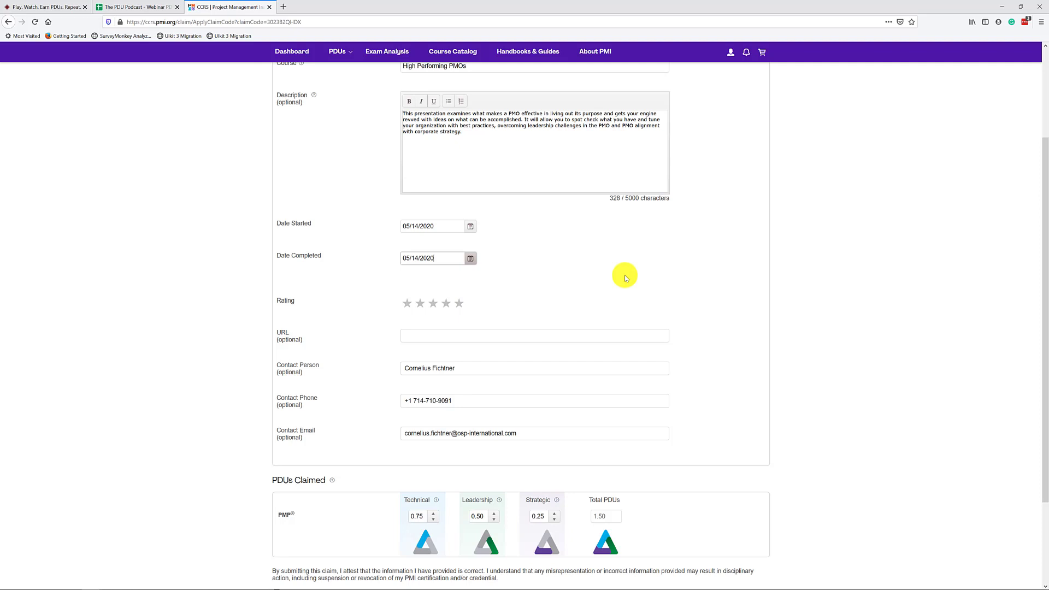
# - Rate the course five stars (Excellent) and move to the optional URL field
pyautogui.click(406, 305)
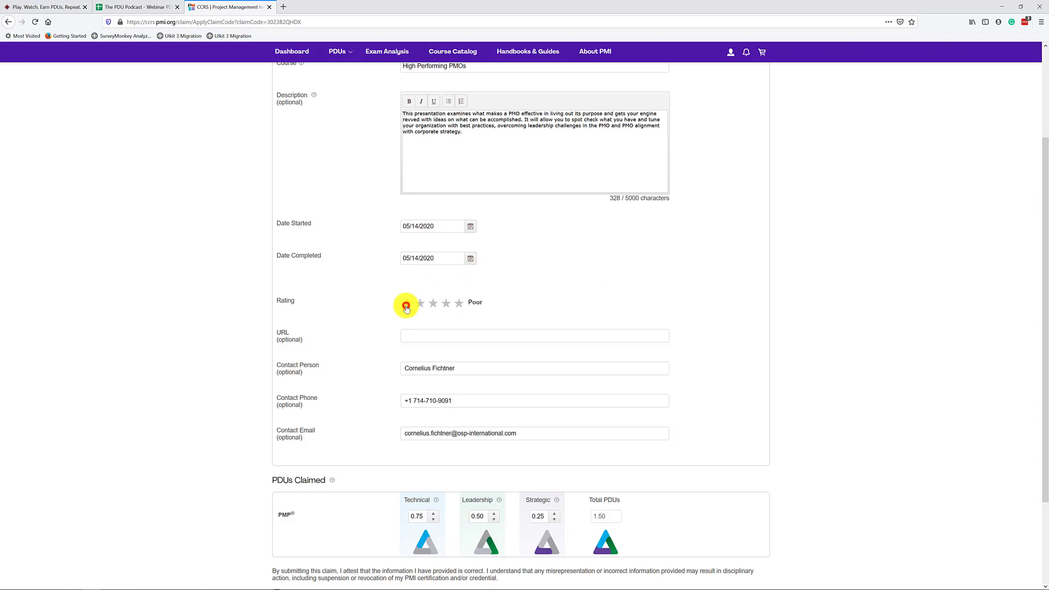
pyautogui.click(459, 304)
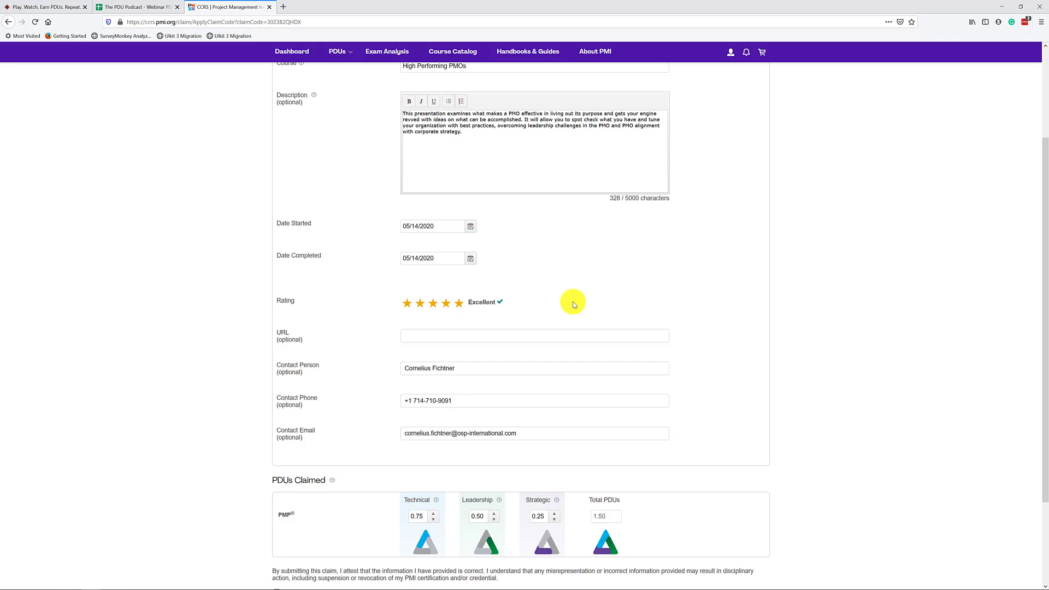
pyautogui.click(453, 332)
pyautogui.scroll(-3, 673, 356)
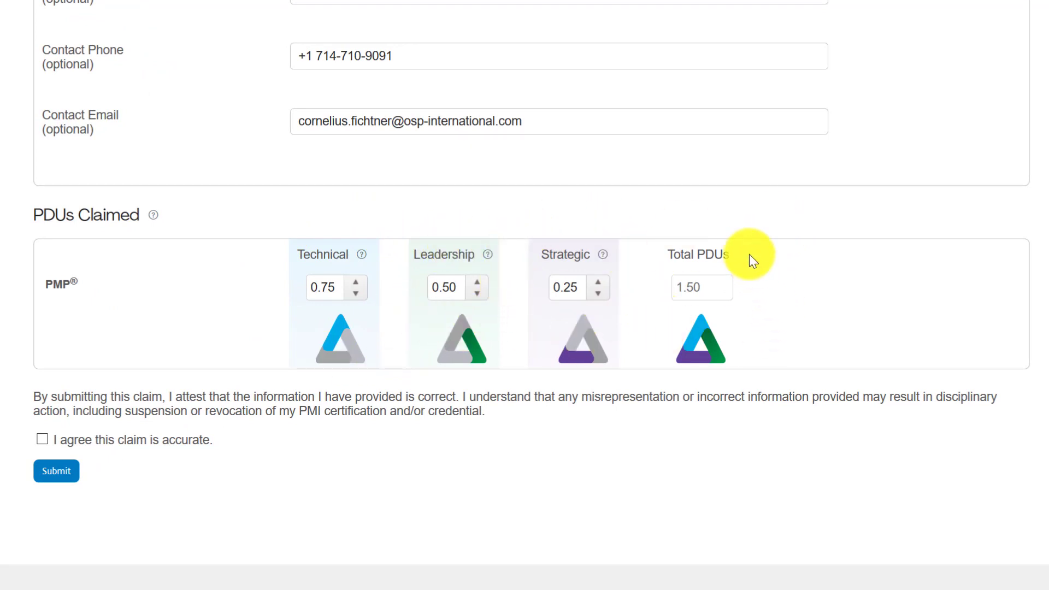
pyautogui.click(136, 6)
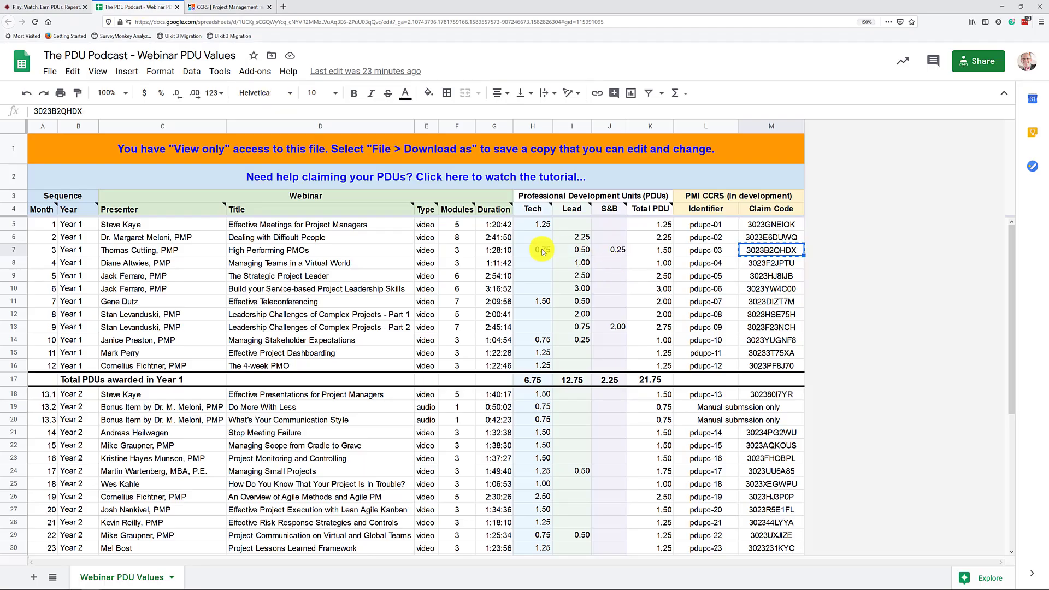
pyautogui.moveTo(539, 251); pyautogui.dragTo(615, 250)
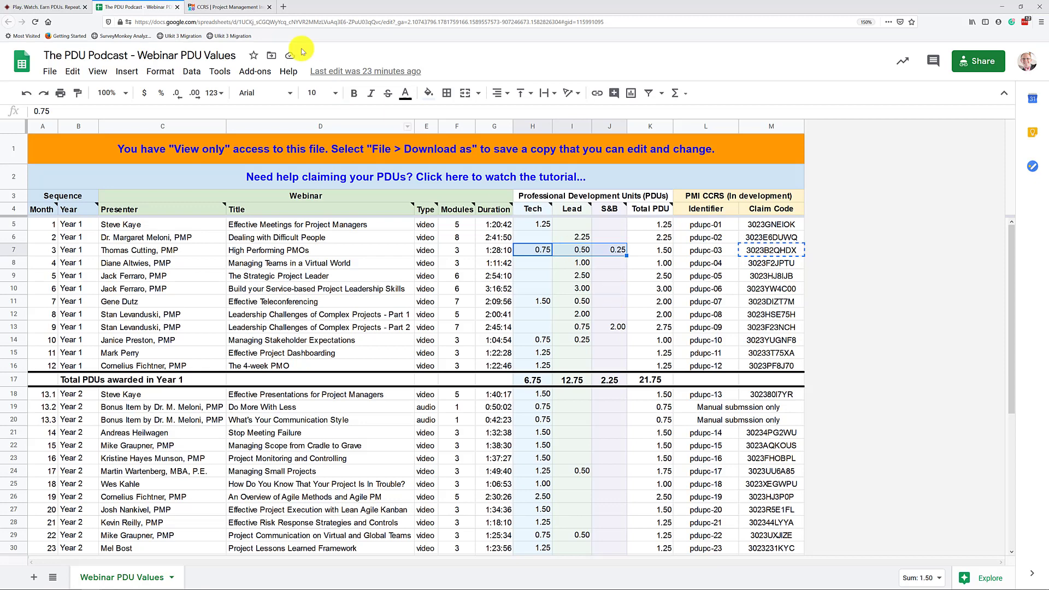
pyautogui.click(207, 8)
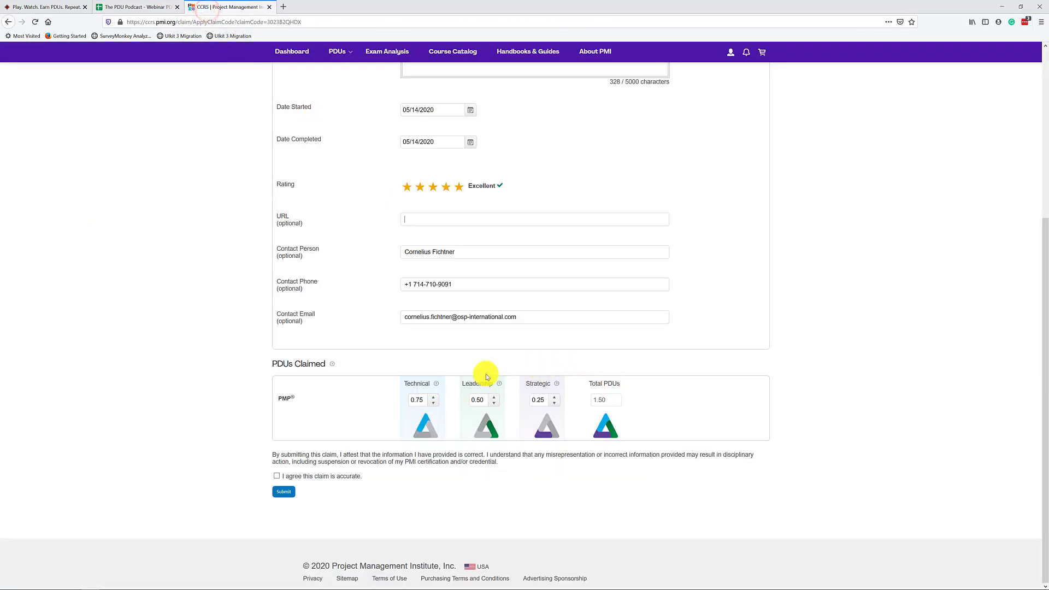
# - Tick 'I agree this claim is accurate', then switch back to the Webinar PDU Values spreadsheet
pyautogui.click(277, 476)
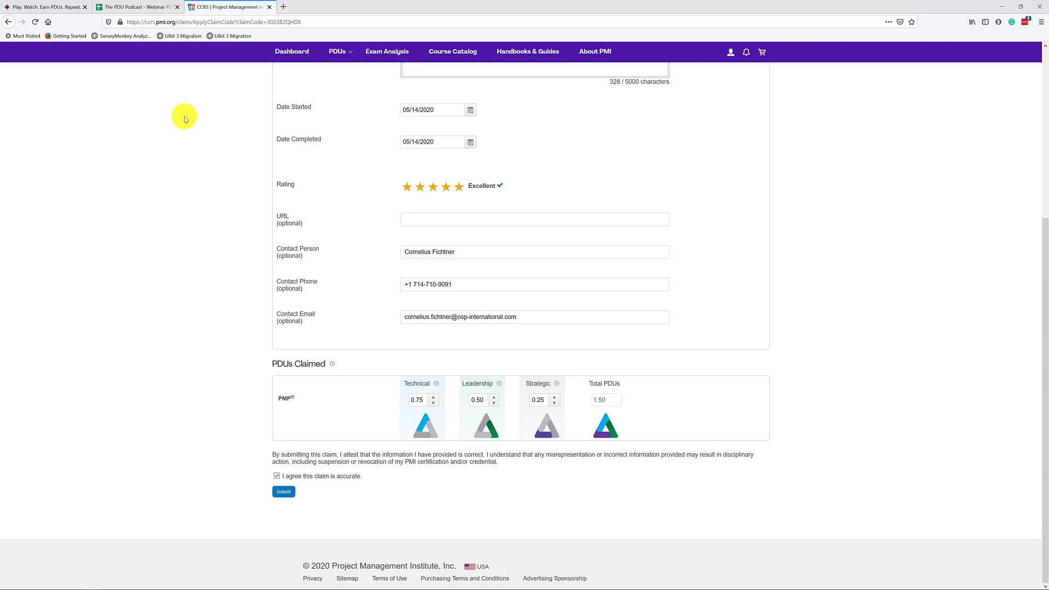
pyautogui.click(132, 7)
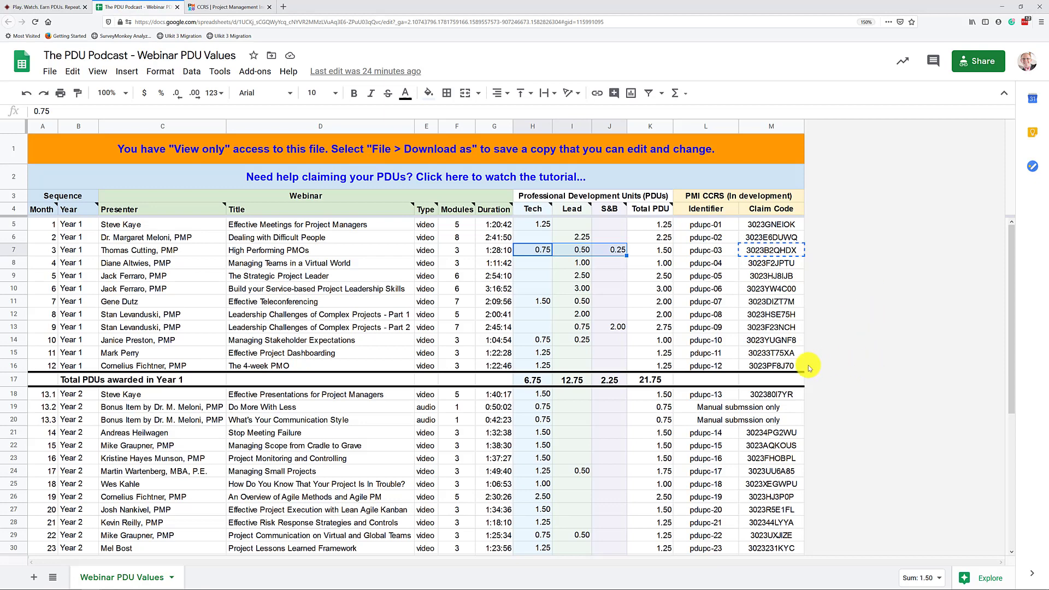
pyautogui.moveTo(738, 409); pyautogui.dragTo(738, 420)
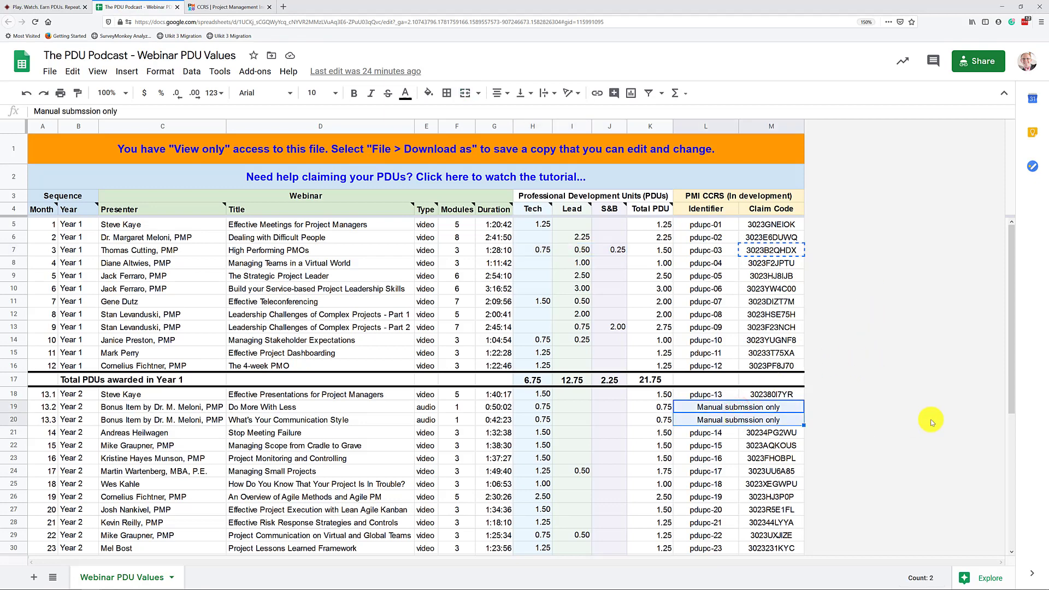
pyautogui.scroll(-2, 928, 412)
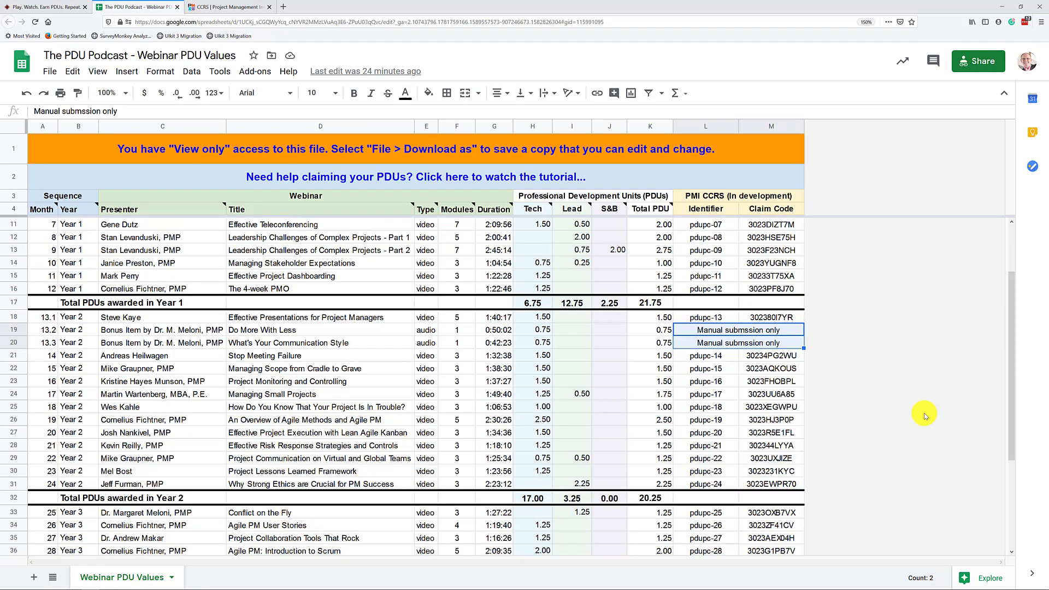
pyautogui.scroll(-3, 925, 417)
pyautogui.scroll(2, 927, 419)
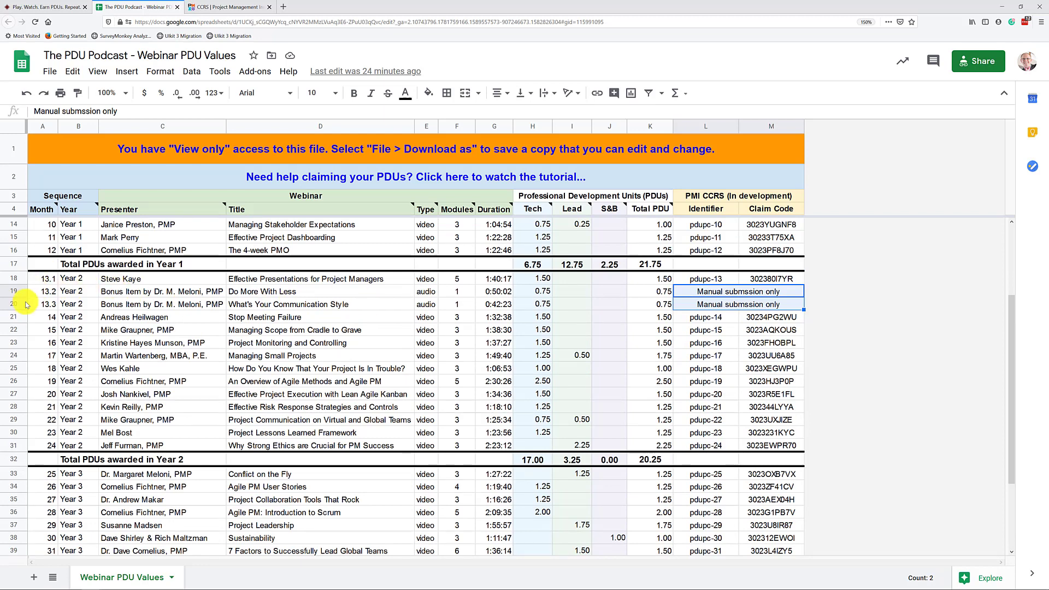
pyautogui.moveTo(21, 295); pyautogui.dragTo(21, 301)
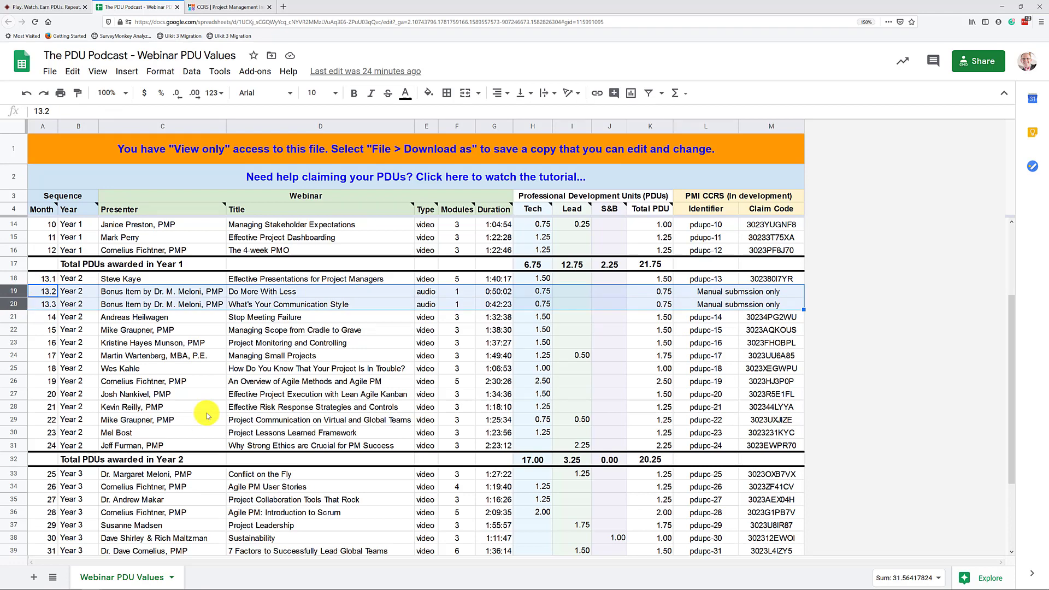
pyautogui.scroll(3, 207, 416)
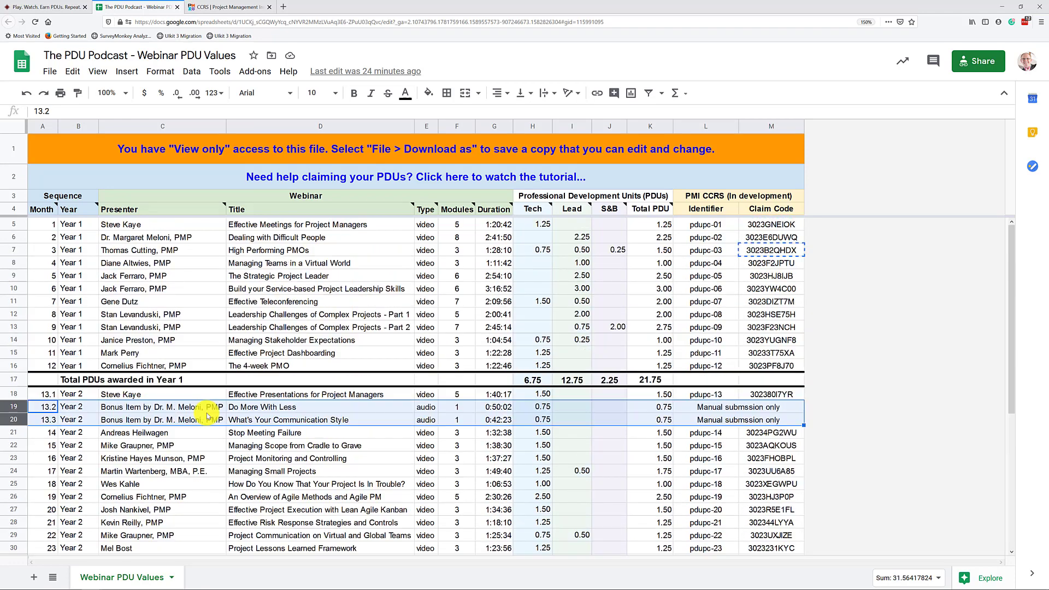
pyautogui.click(18, 238)
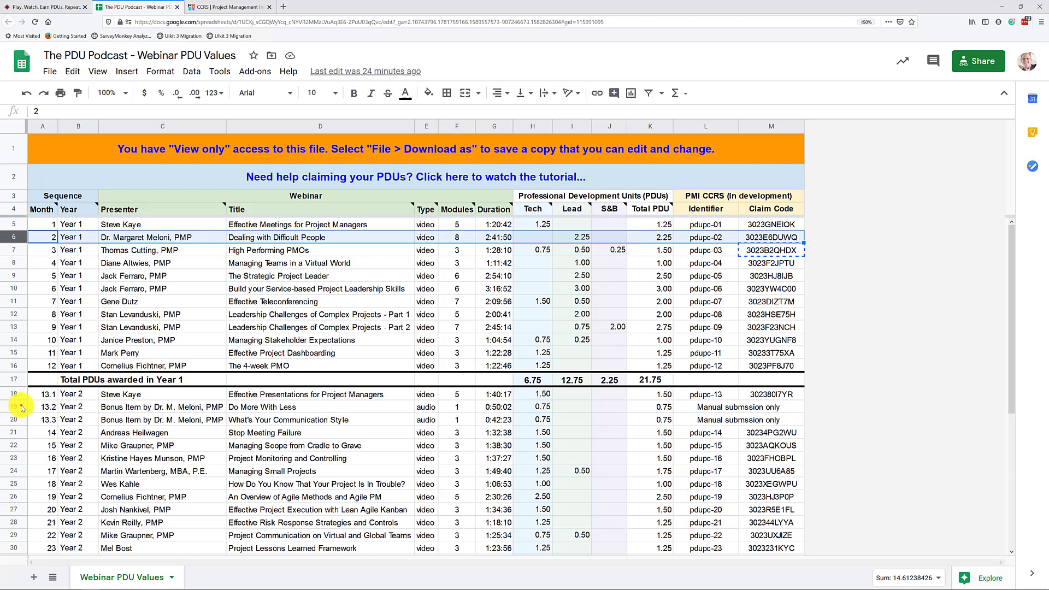
pyautogui.moveTo(16, 407); pyautogui.dragTo(17, 415)
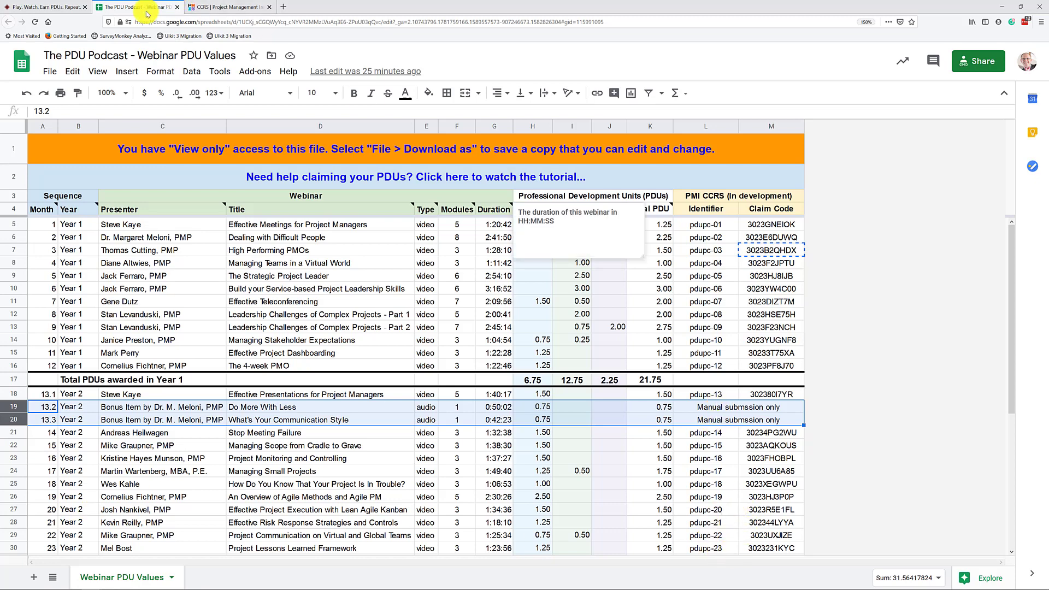
# - View bonus webinars Month 13.2 and 13.3 in Podcast > List of Webinars, then return to the CCRS claim
pyautogui.click(44, 6)
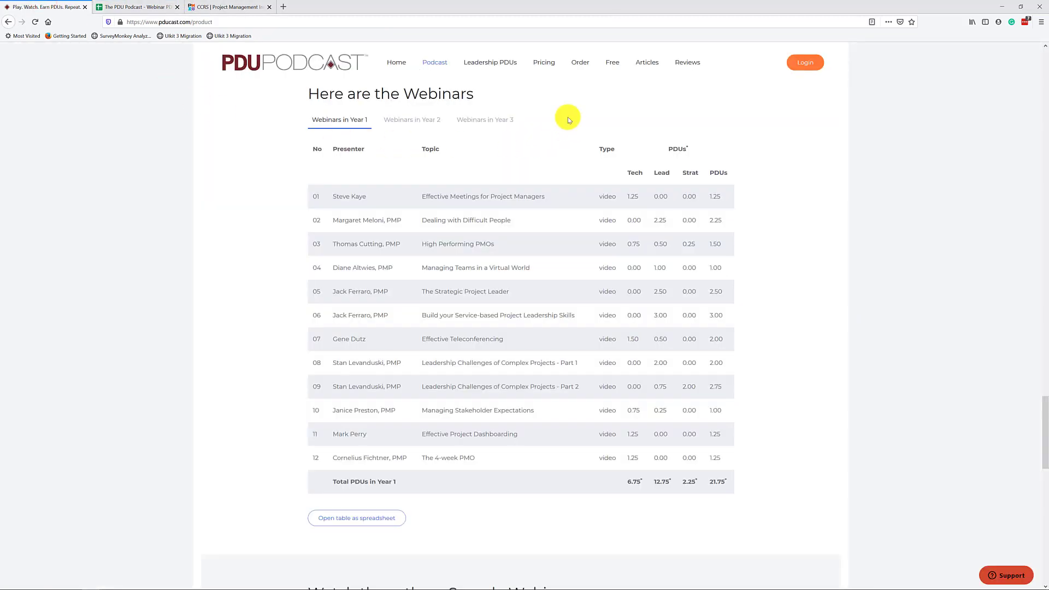
pyautogui.moveTo(439, 68)
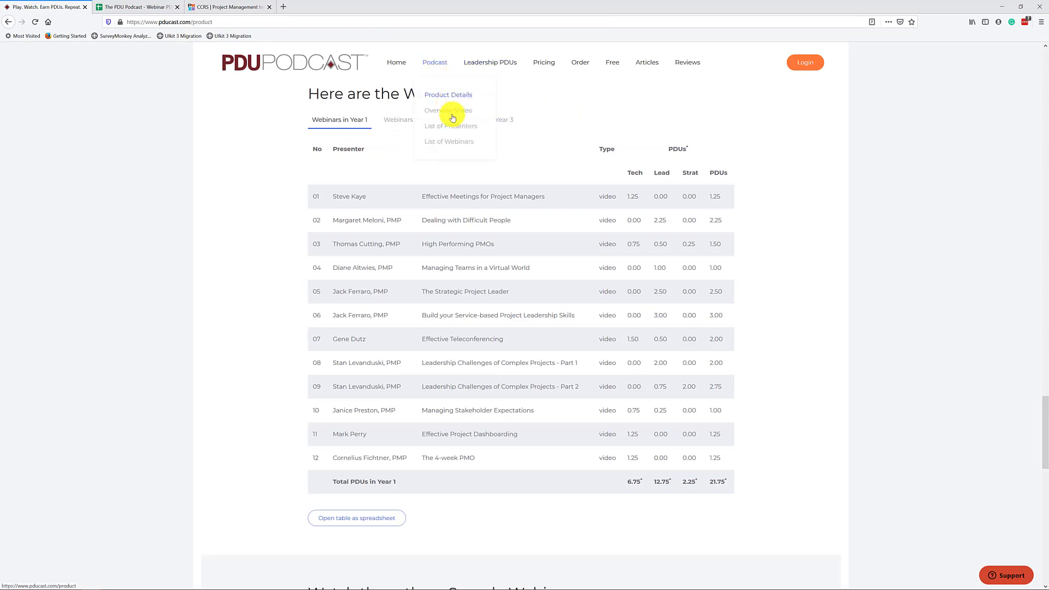
pyautogui.click(457, 143)
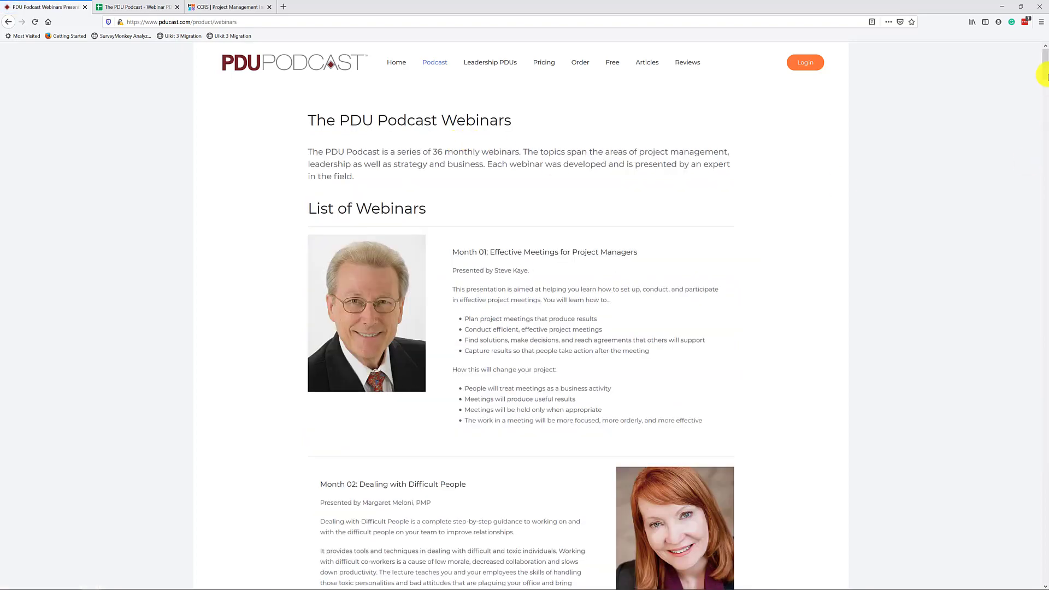
pyautogui.moveTo(1044, 69); pyautogui.dragTo(1045, 262)
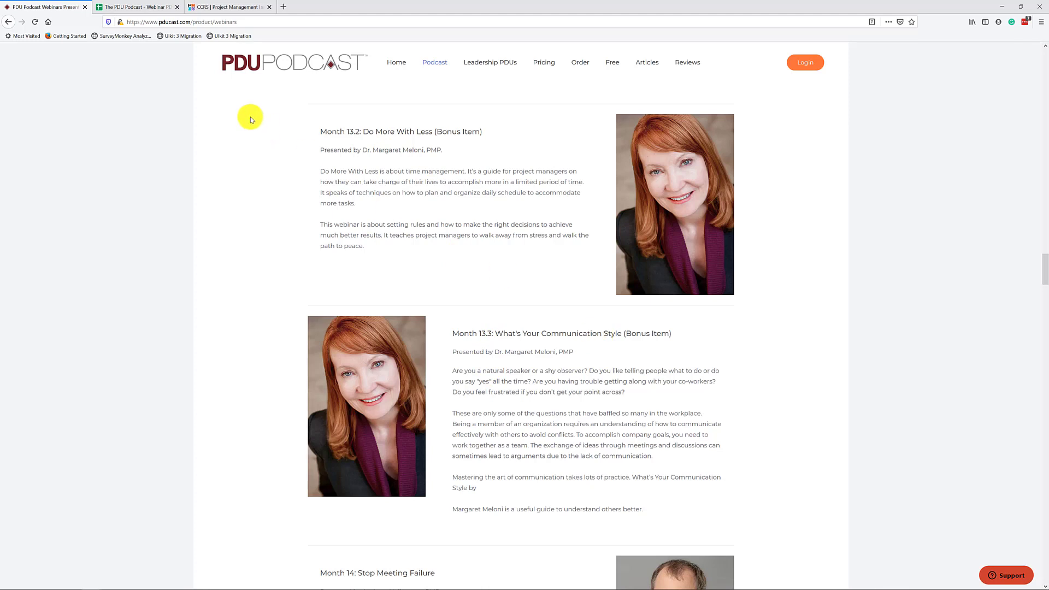
pyautogui.click(229, 6)
pyautogui.scroll(5, 568, 284)
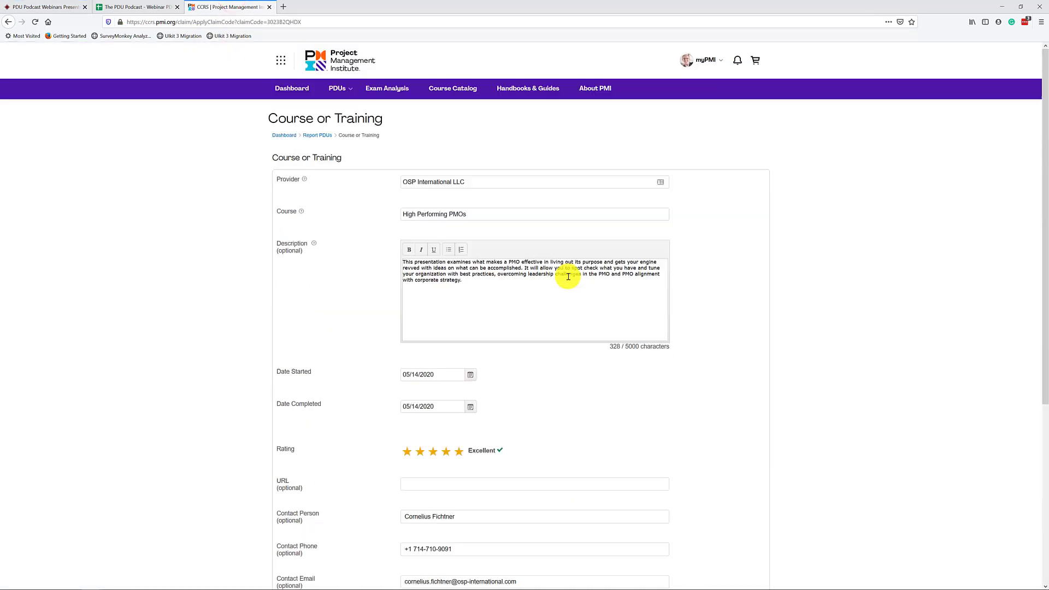
# - From the Dashboard, go to PDUs > Report PDUs and choose Online or Digital Media
pyautogui.click(305, 92)
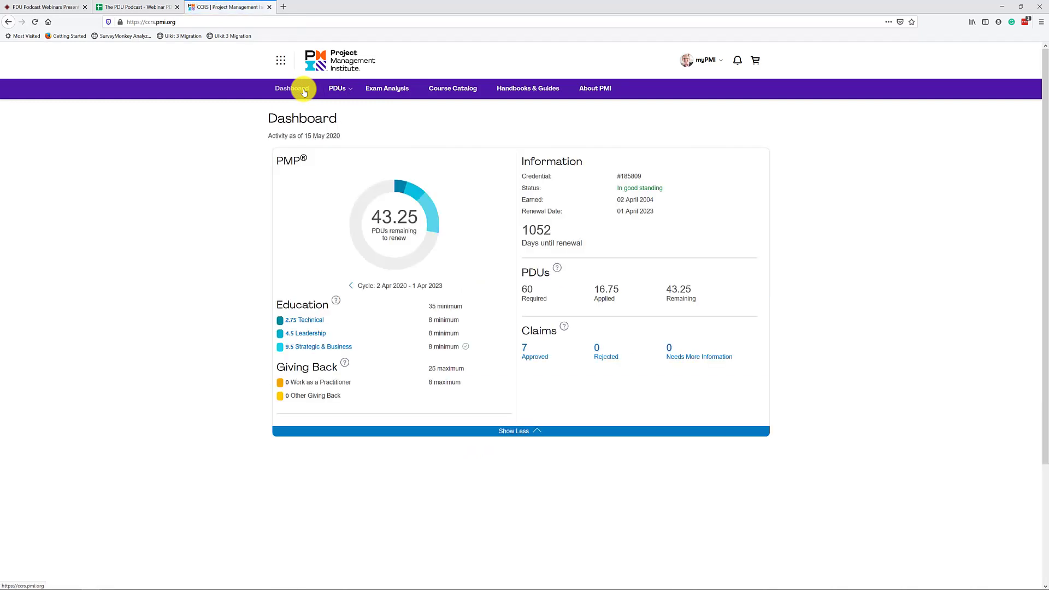
pyautogui.click(343, 91)
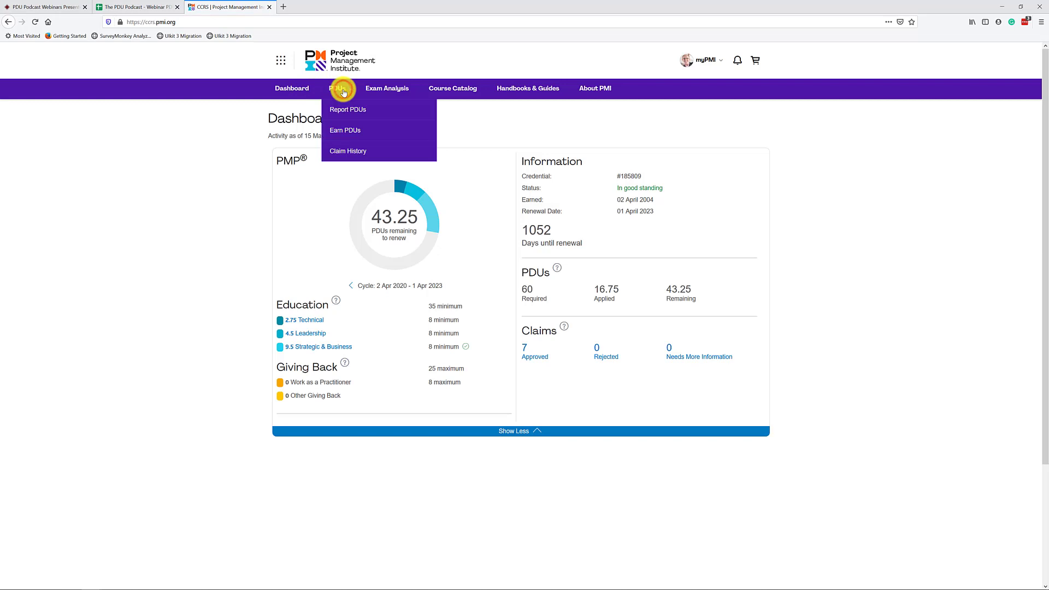
pyautogui.click(348, 112)
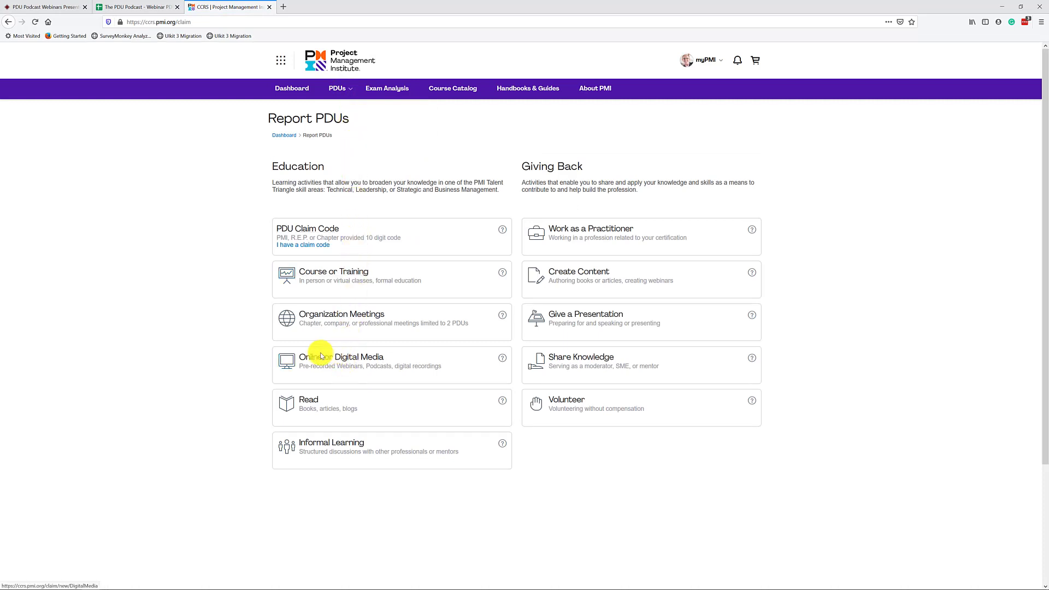
pyautogui.click(338, 375)
pyautogui.click(335, 363)
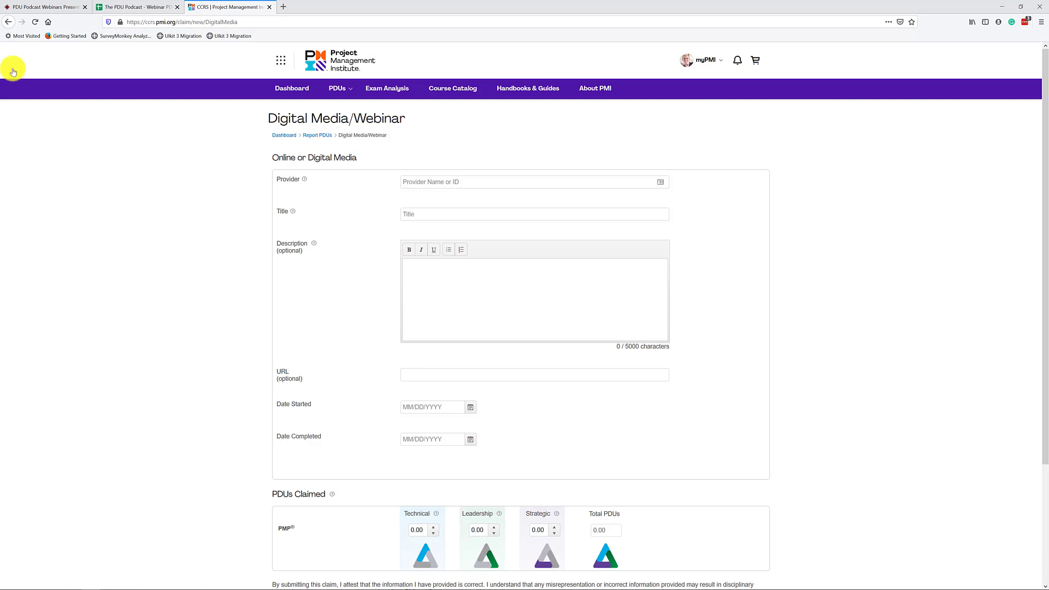
# - Copy the presenter's name of the Month 13.2 webinar from the PDU Podcast page
pyautogui.click(49, 21)
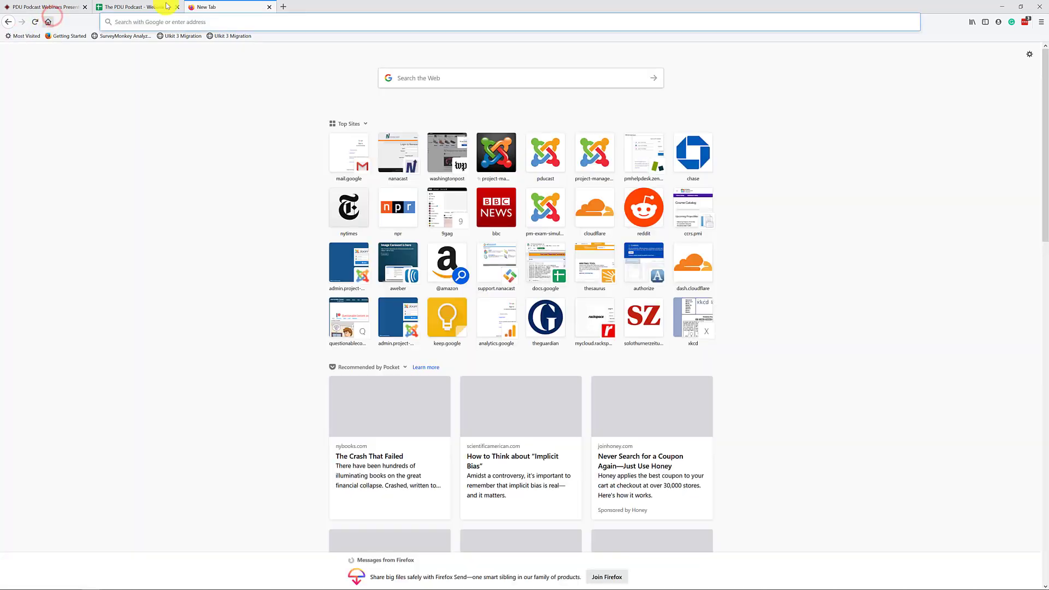
pyautogui.click(12, 22)
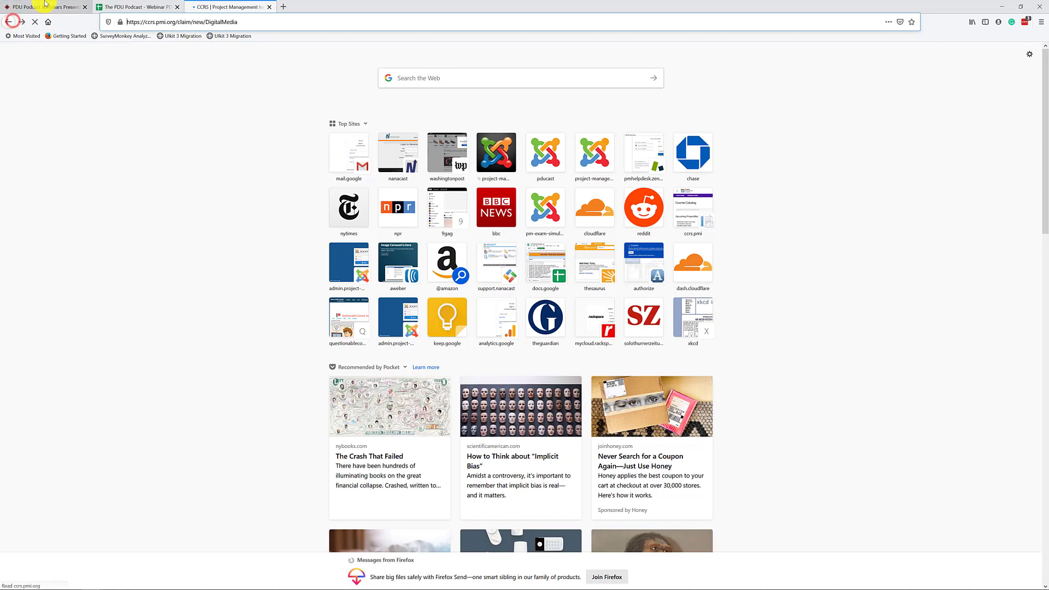
pyautogui.click(24, 7)
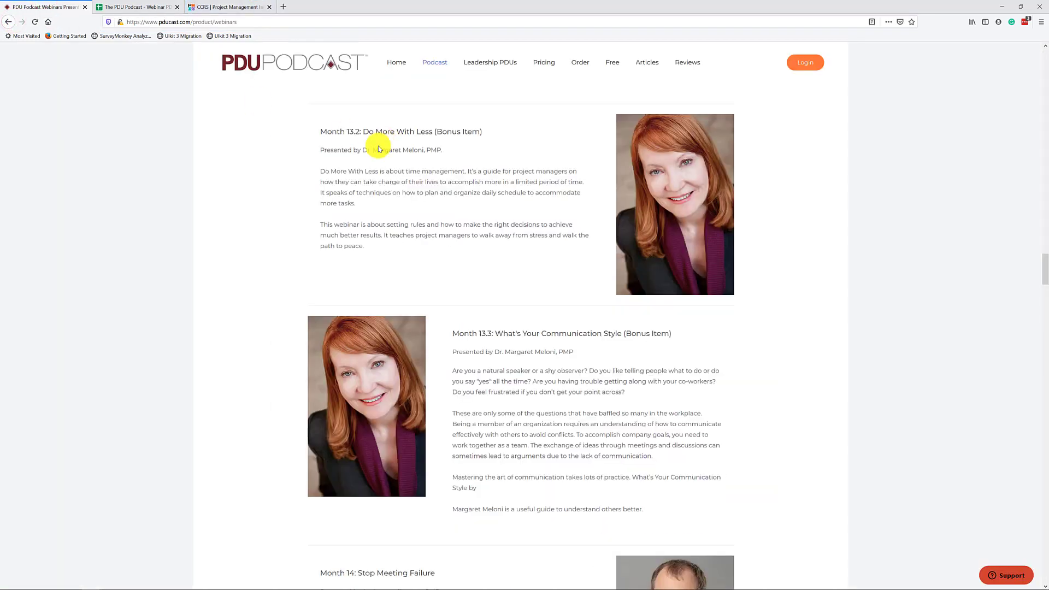
pyautogui.click(362, 150)
pyautogui.moveTo(372, 150); pyautogui.dragTo(443, 150)
pyautogui.hotkey('ctrl', 'c')
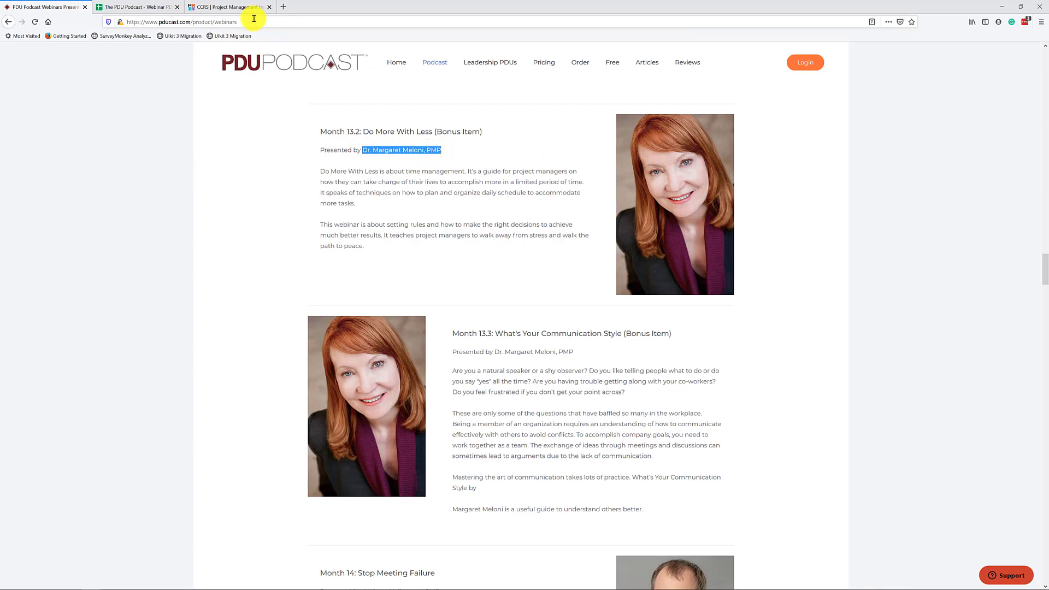
# - Paste the presenter's name into the claim's Provider field
pyautogui.click(222, 6)
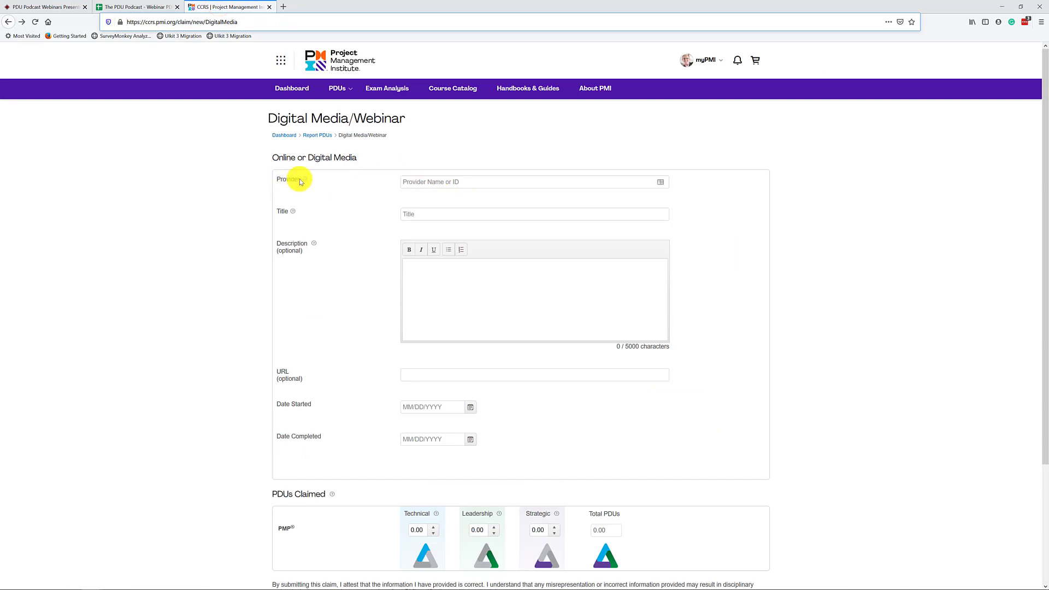
pyautogui.click(490, 181)
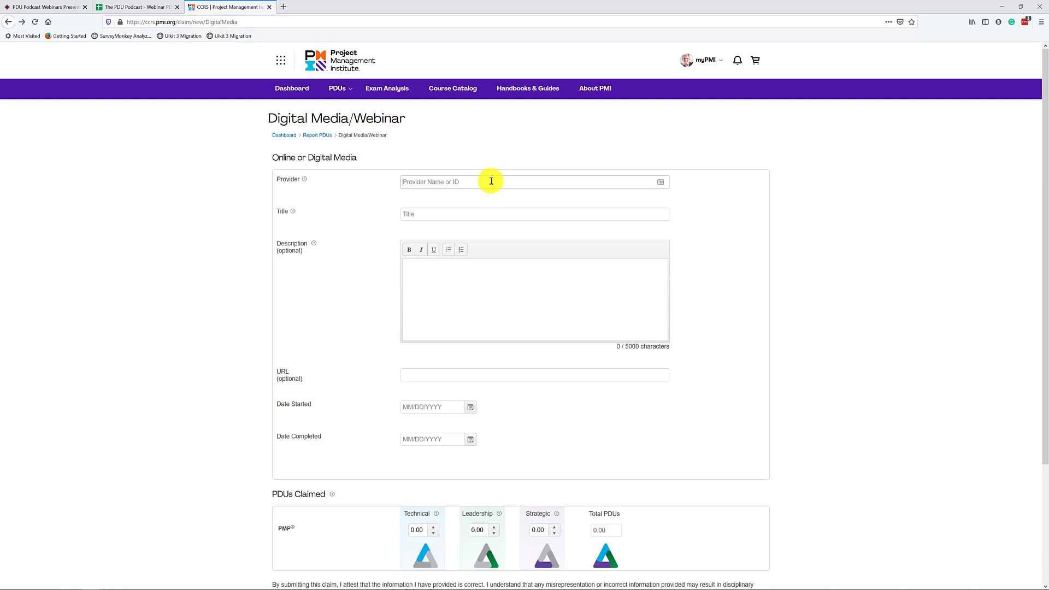
pyautogui.hotkey('ctrl', 'v')
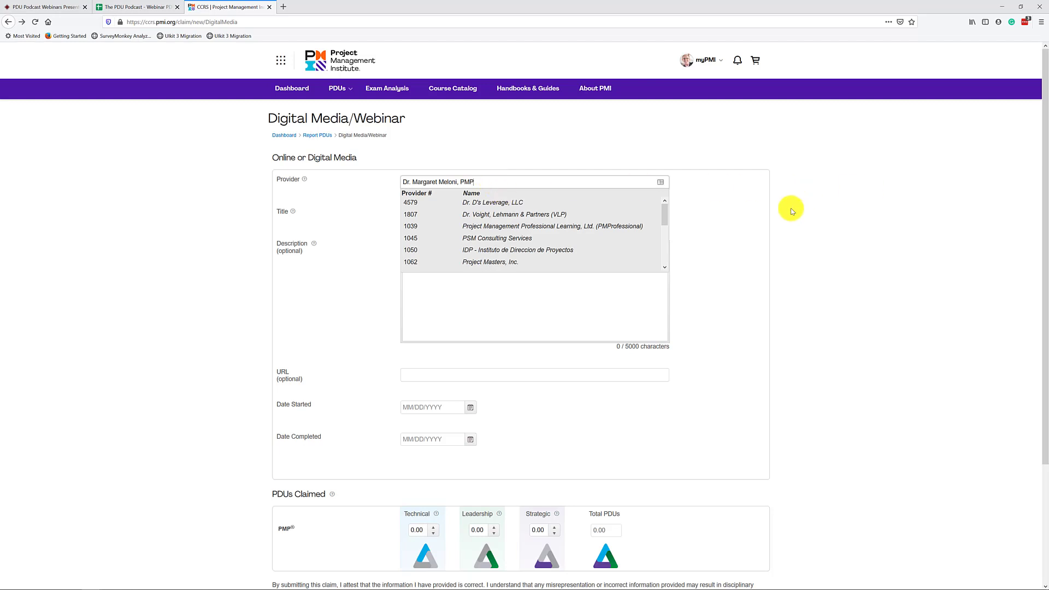
pyautogui.click(813, 207)
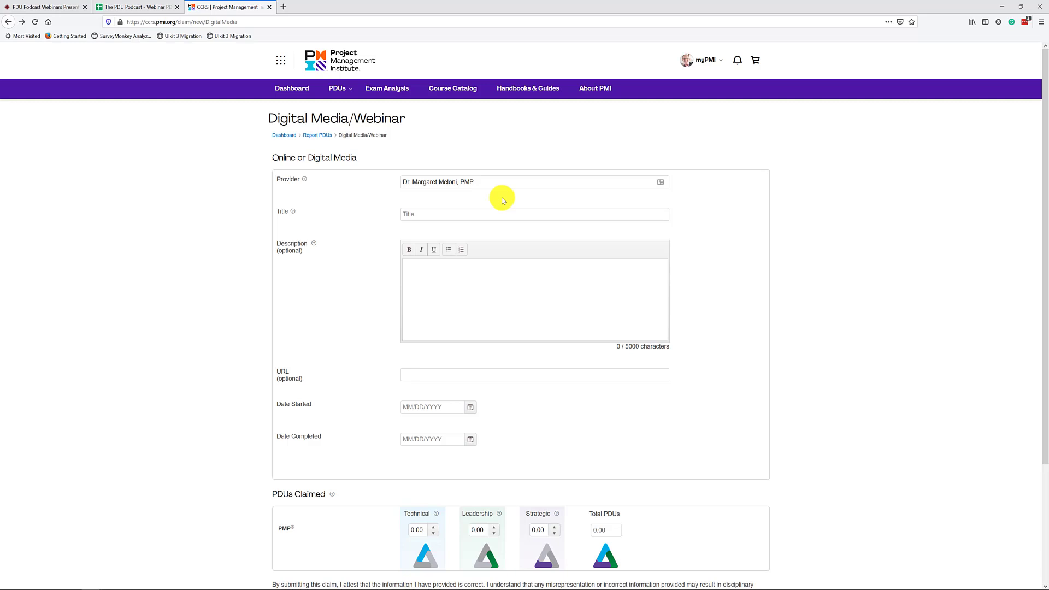
# - Copy the webinar title 'Do More With Less' into the claim's Title field
pyautogui.click(39, 7)
pyautogui.moveTo(365, 131); pyautogui.dragTo(416, 131)
pyautogui.hotkey('ctrl', 'c')
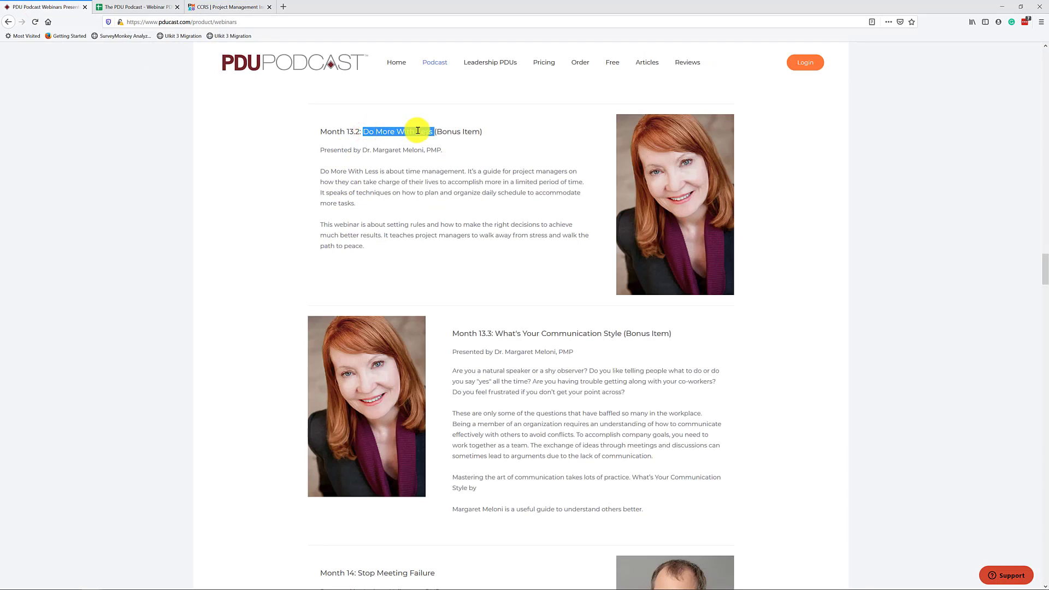
pyautogui.click(234, 7)
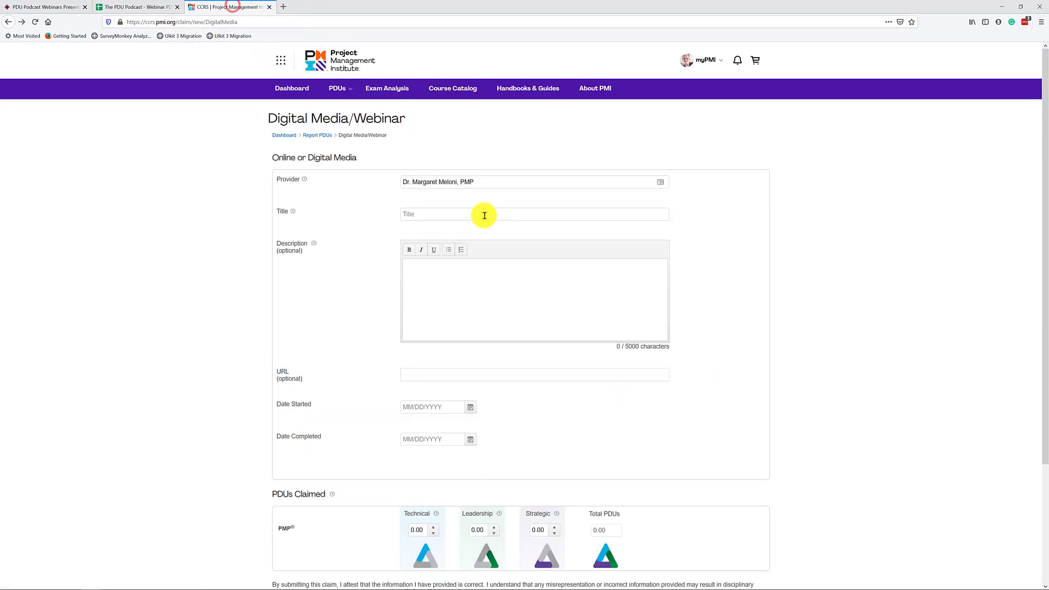
pyautogui.click(475, 214)
pyautogui.hotkey('ctrl', 'v')
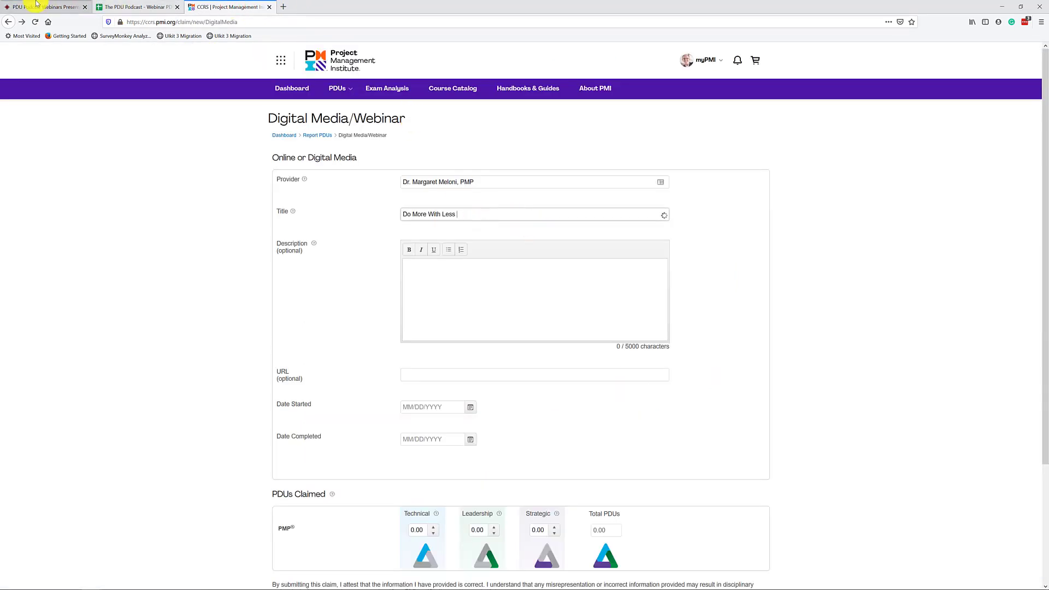
# - Copy both paragraphs of the webinar description into the claim's Description field
pyautogui.click(36, 7)
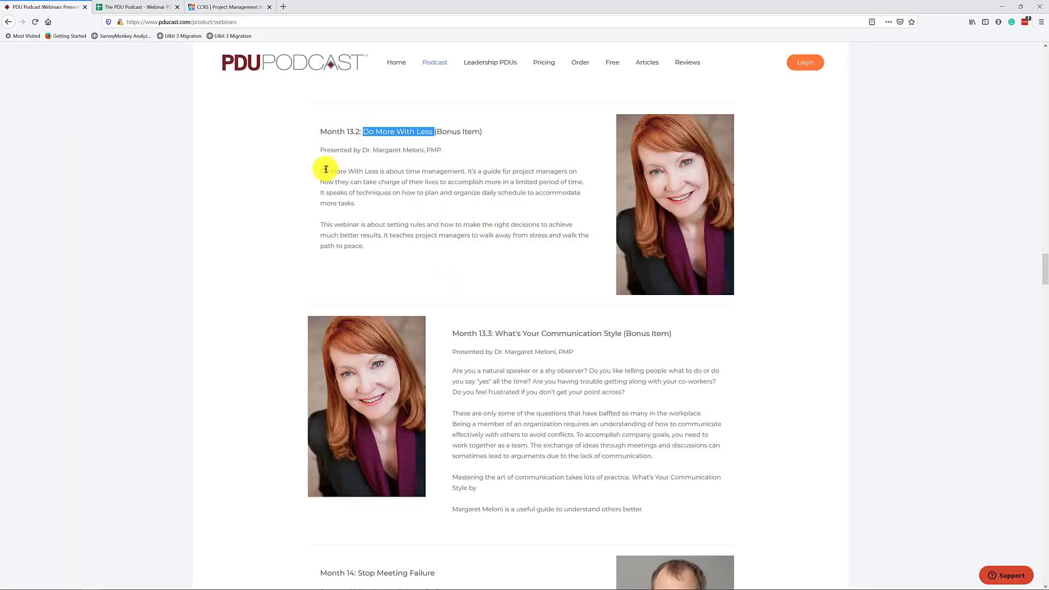
pyautogui.moveTo(321, 171); pyautogui.dragTo(373, 257)
pyautogui.hotkey('ctrl', 'c')
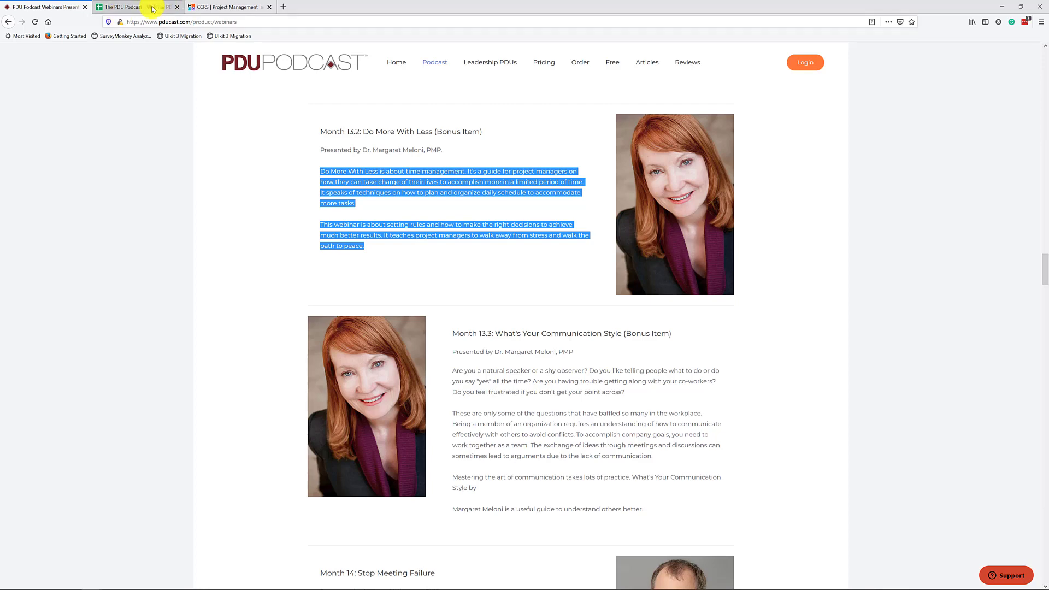
pyautogui.click(239, 6)
pyautogui.click(791, 266)
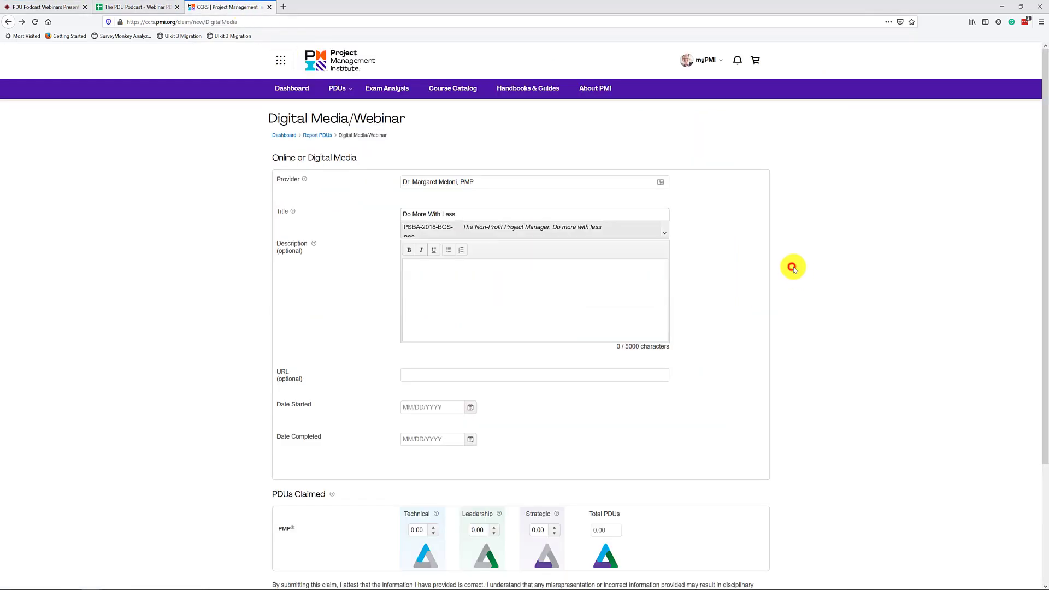
pyautogui.click(431, 271)
pyautogui.hotkey('ctrl', 'v')
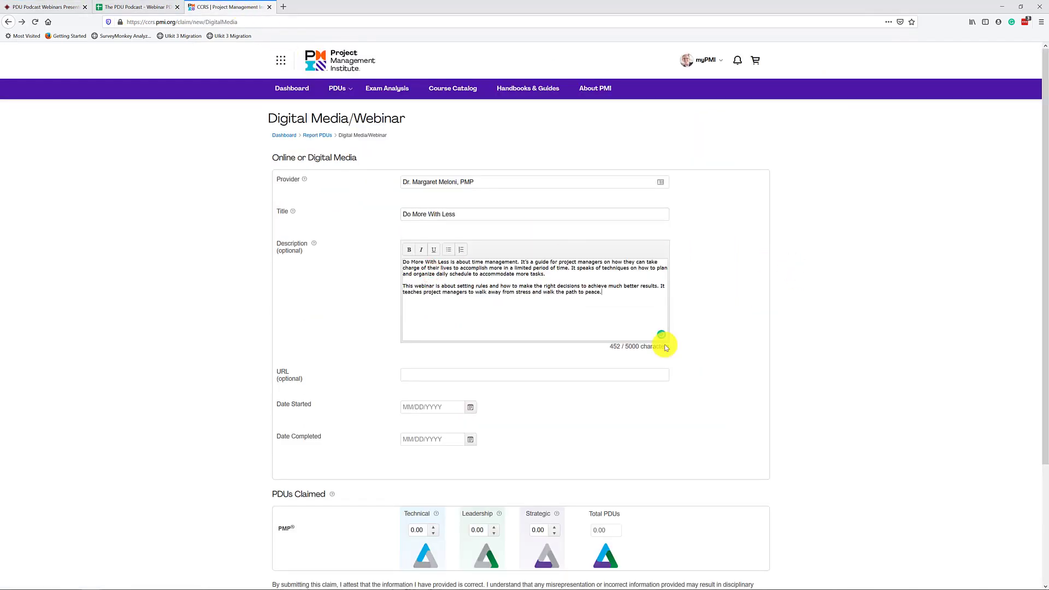
# - Set both start and completion dates to May 14, 2020
pyautogui.click(472, 408)
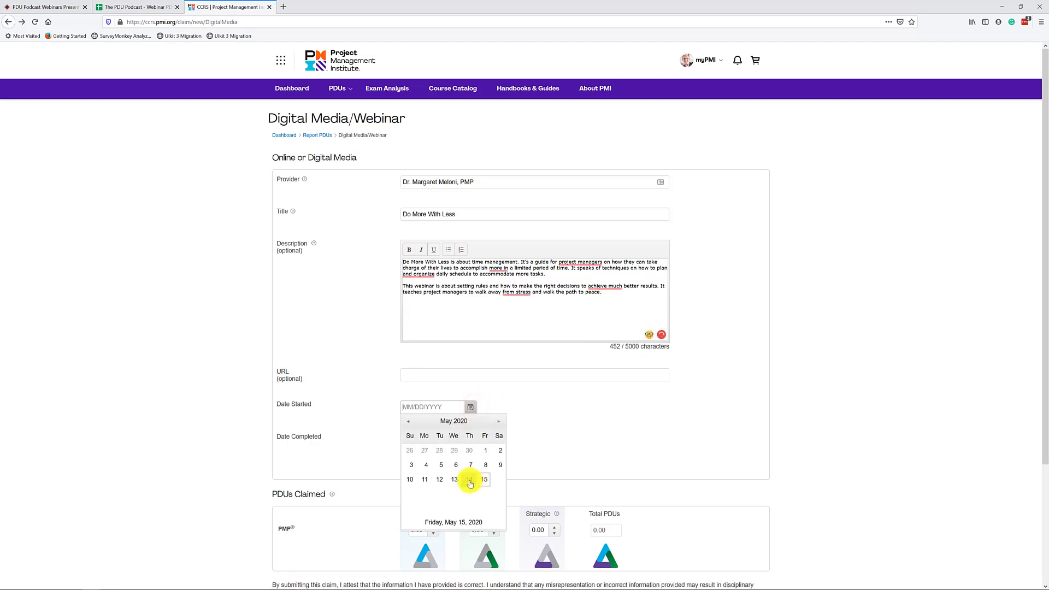
pyautogui.click(470, 481)
pyautogui.click(470, 439)
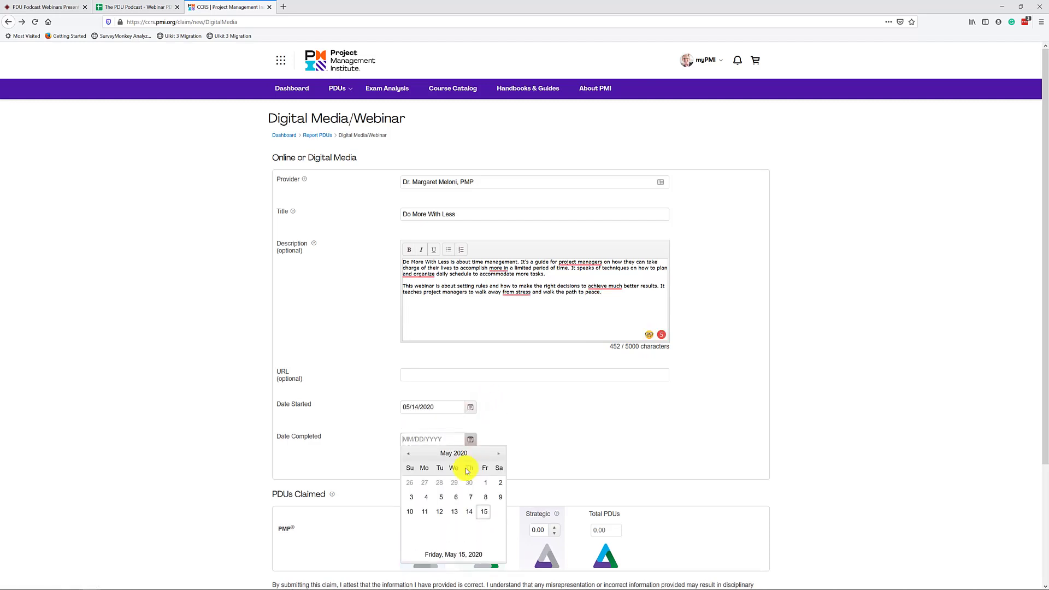
pyautogui.click(470, 512)
pyautogui.scroll(-3, 773, 424)
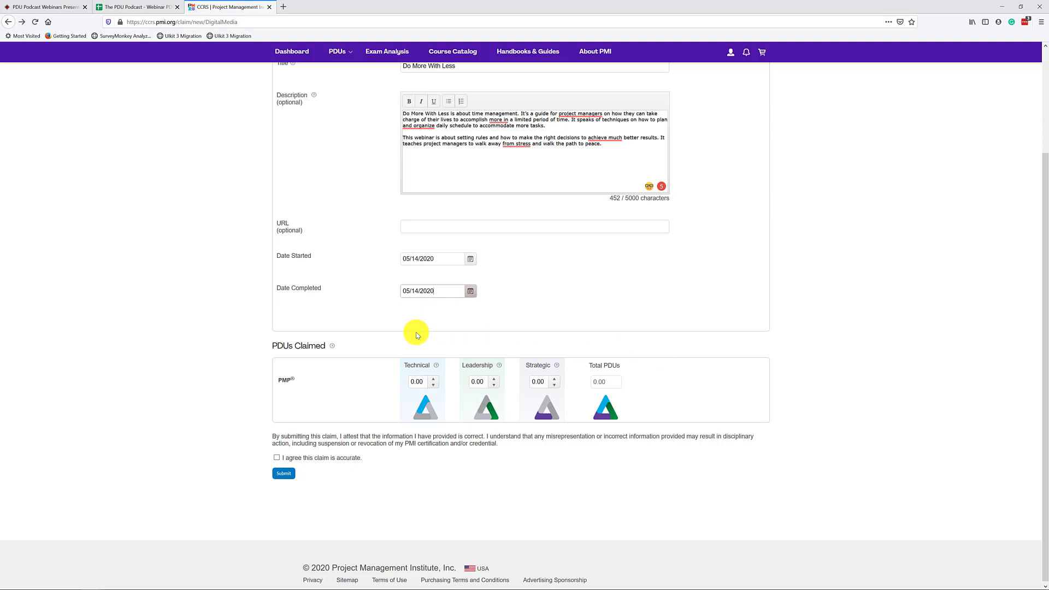
pyautogui.click(134, 6)
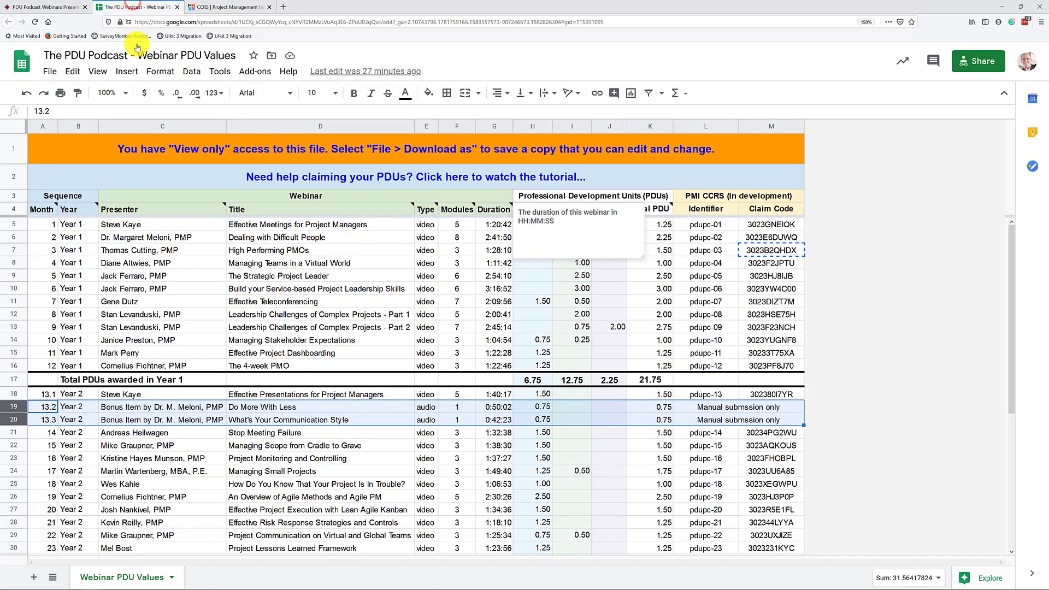
pyautogui.click(622, 405)
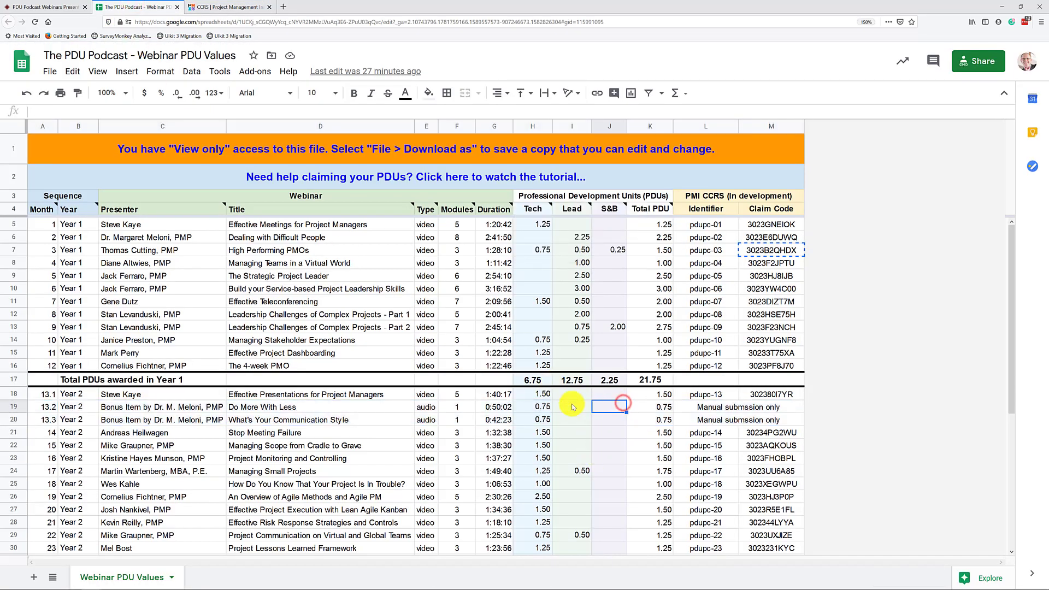
pyautogui.moveTo(544, 407); pyautogui.dragTo(544, 423)
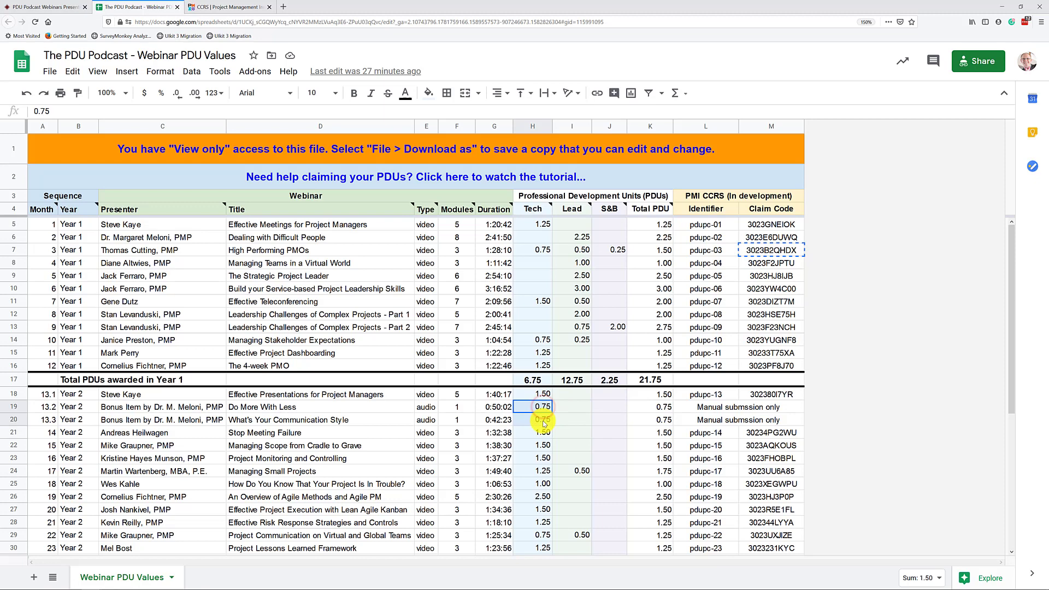
pyautogui.click(530, 129)
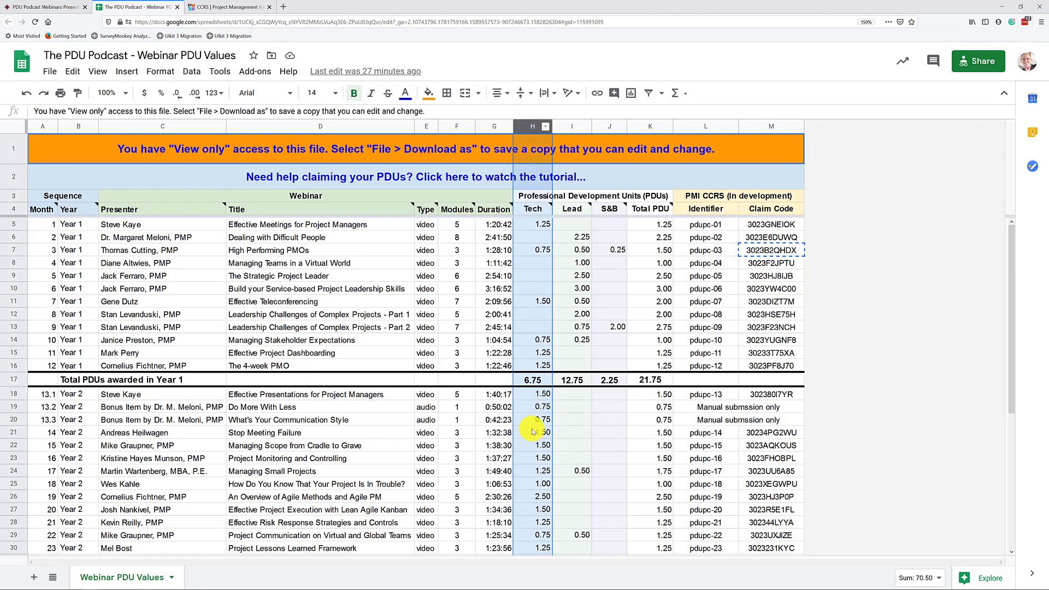
# - Set the claim's Technical PDUs to 0.75
pyautogui.click(201, 7)
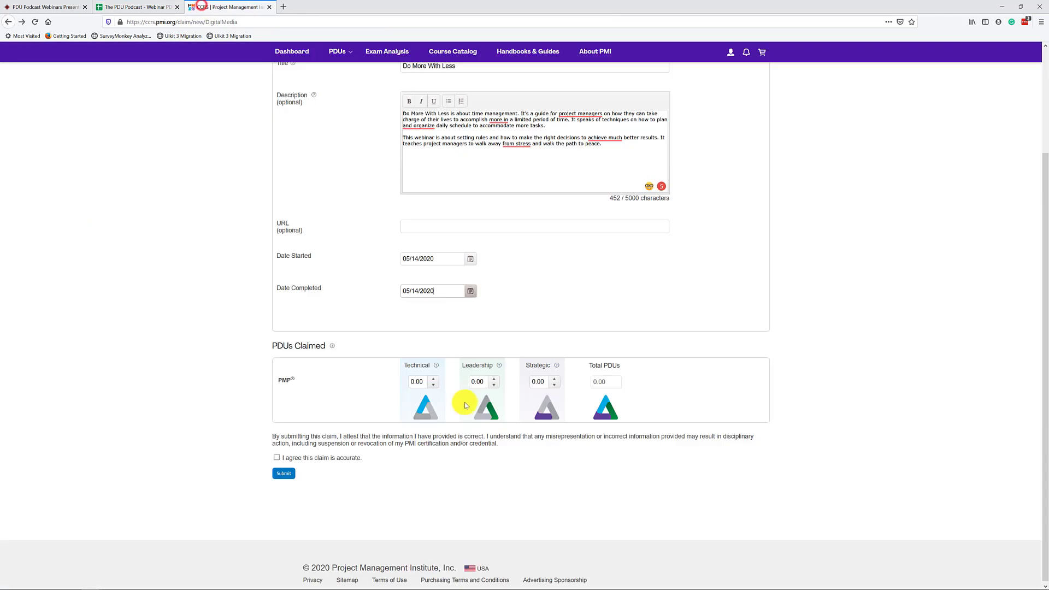
pyautogui.click(434, 379)
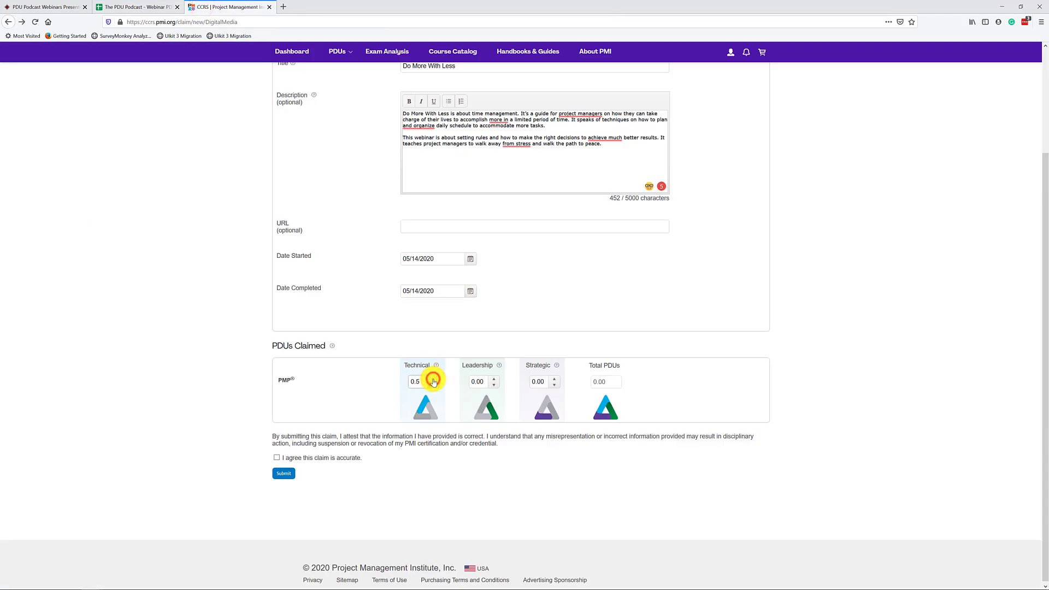
pyautogui.click(433, 379)
pyautogui.click(734, 384)
# - Agree that the claim is accurate, then go back to the PDU Podcast webinars page
pyautogui.click(276, 458)
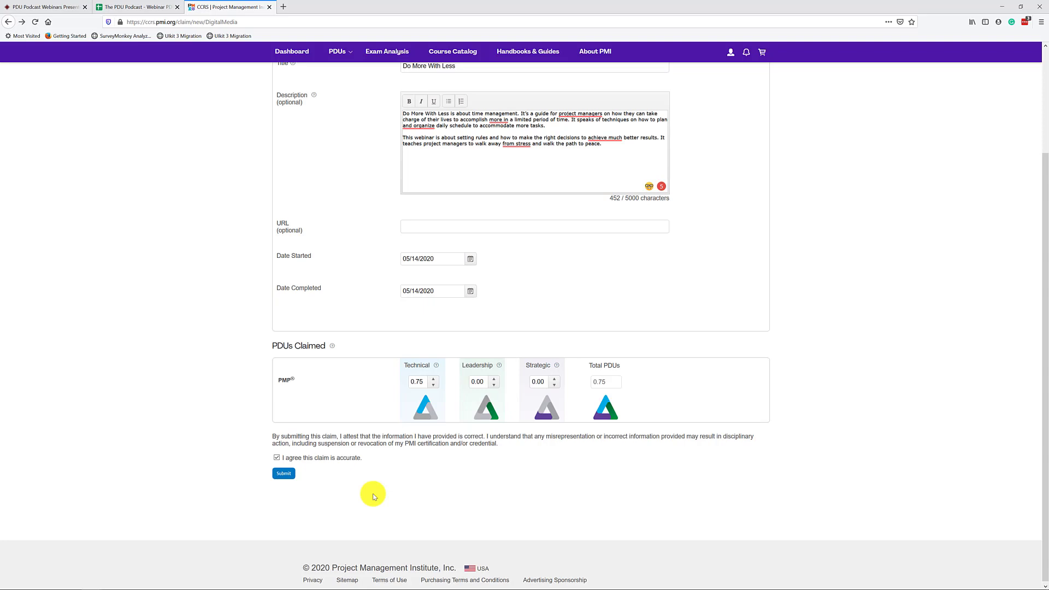
pyautogui.scroll(5, 374, 497)
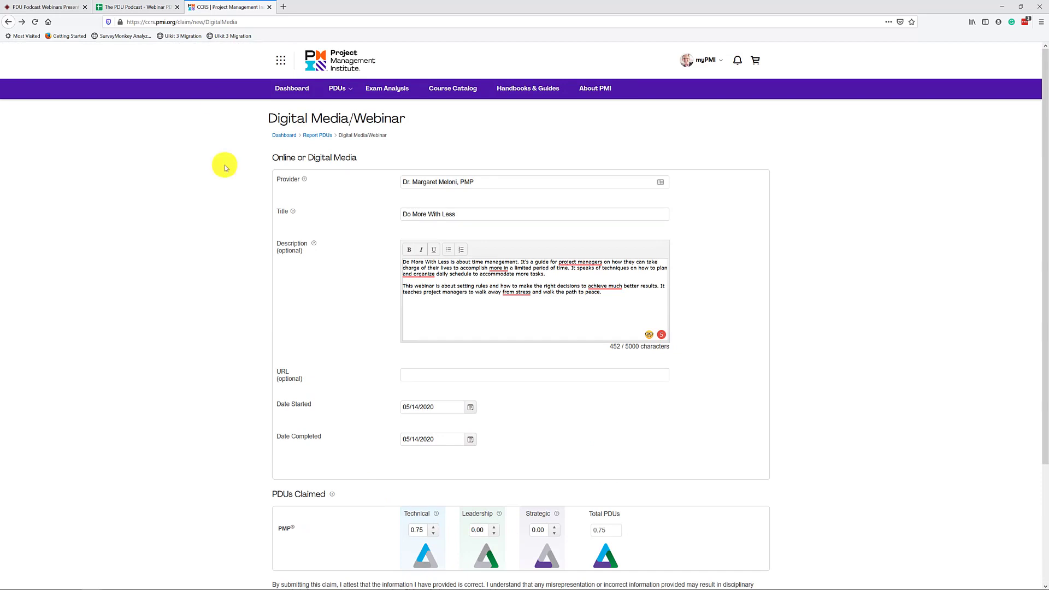
pyautogui.click(52, 7)
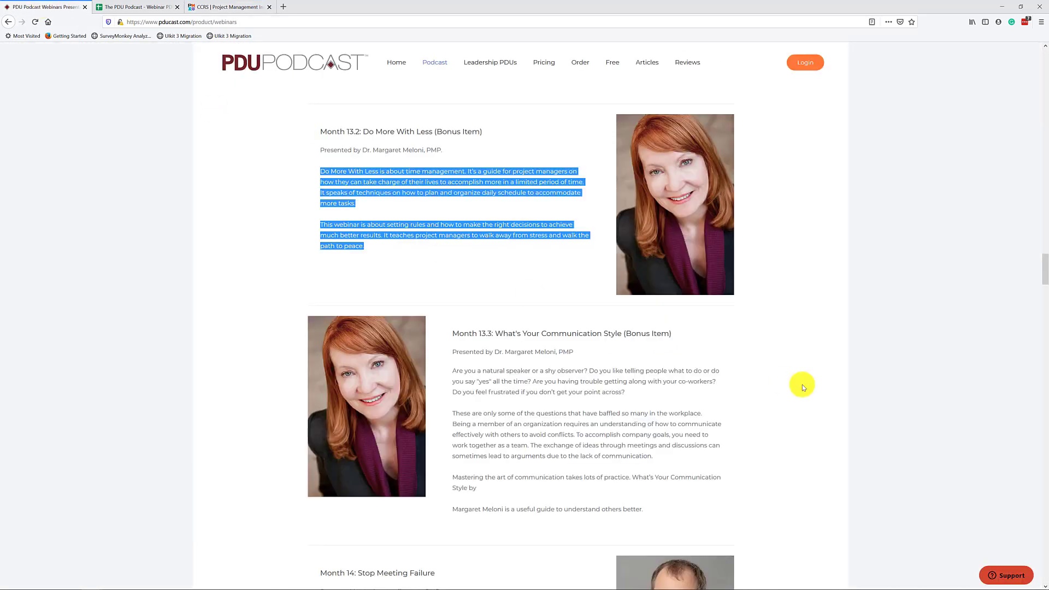
# - Scroll the webinars page back up to the Month 01 entry
pyautogui.scroll(20, 802, 382)
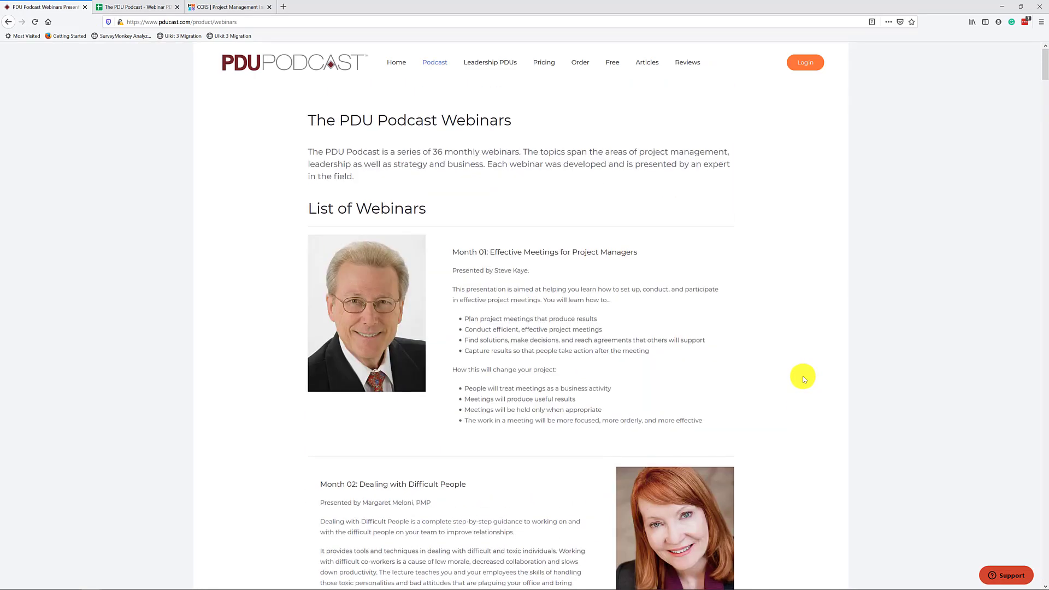